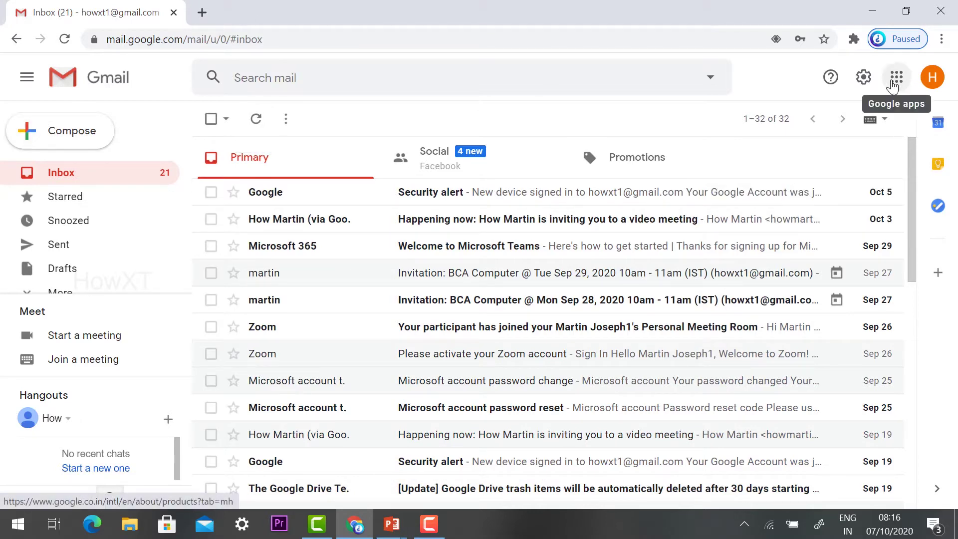
- Switch from Gmail to Google Drive and create a new blank Google Form
click(897, 81)
scroll(831, 199, down, 3)
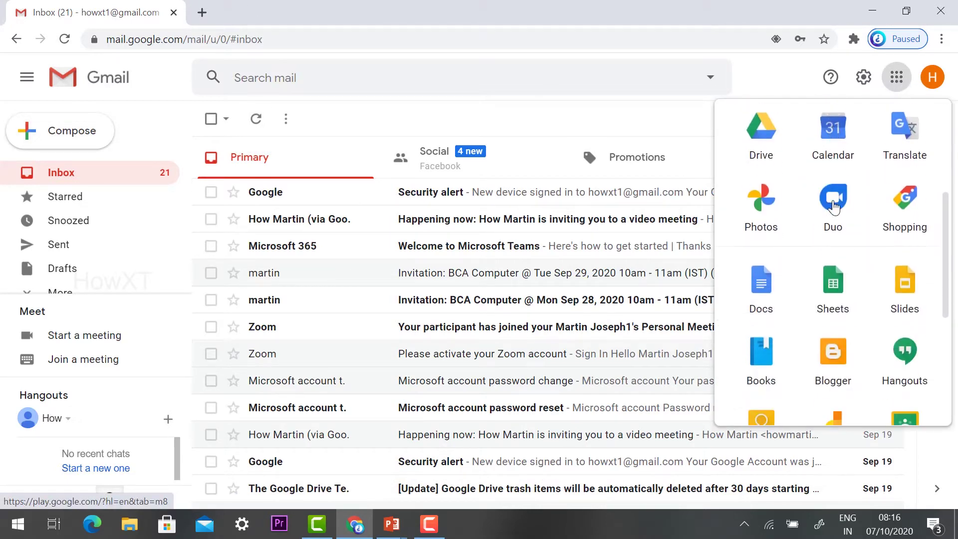
click(781, 225)
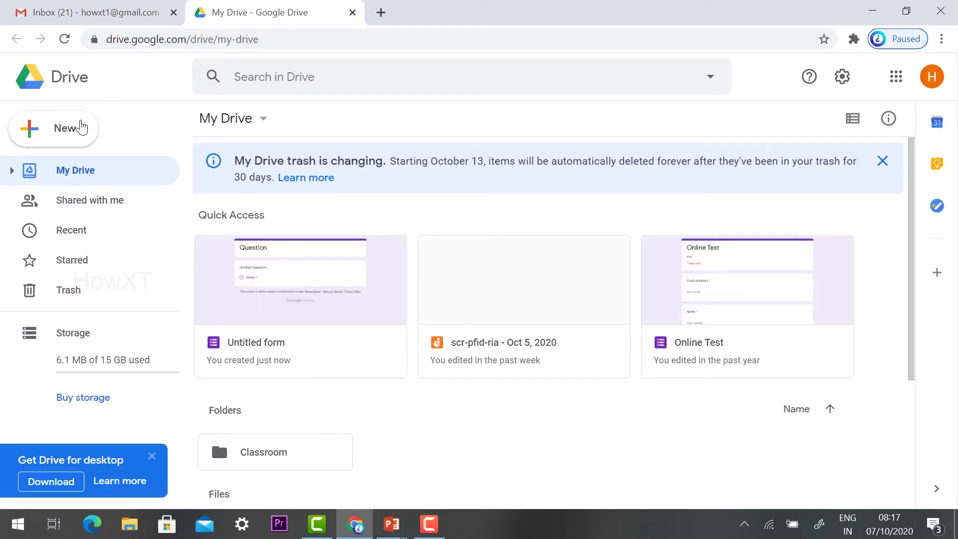
click(82, 134)
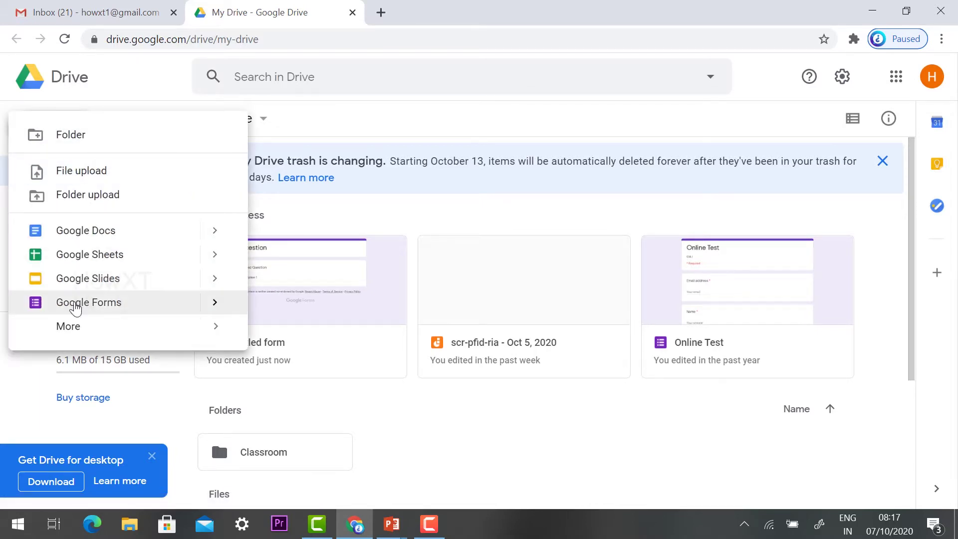
click(75, 306)
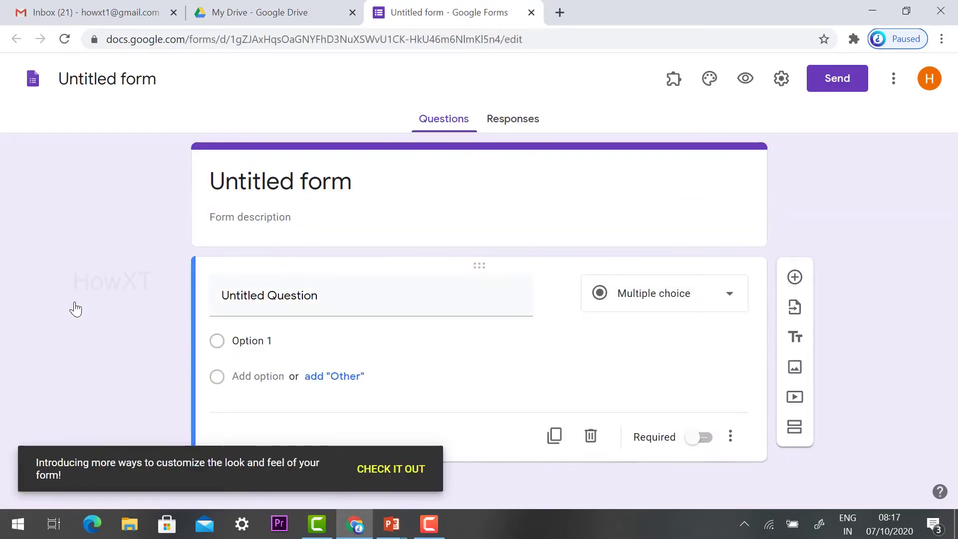
- Title the form "English Paper I"
click(246, 178)
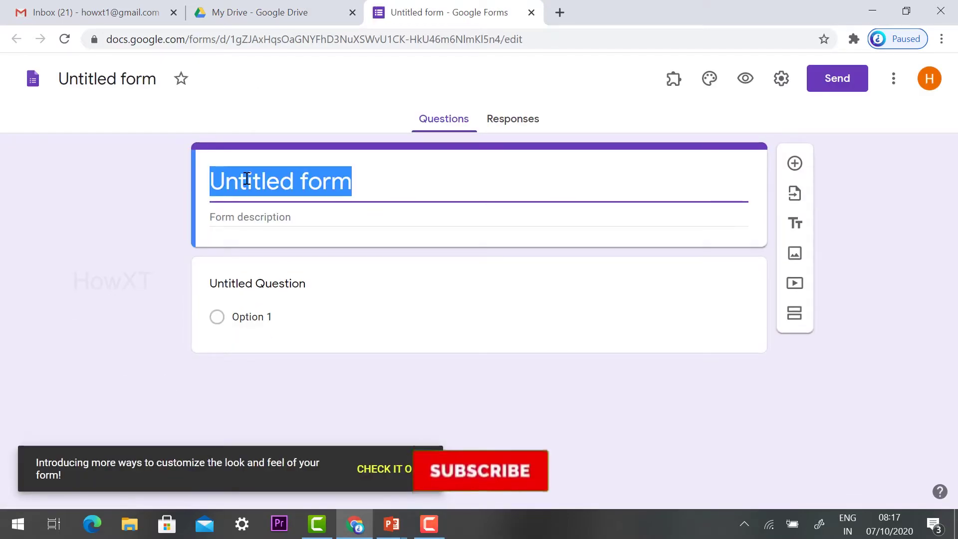
text(Engl)
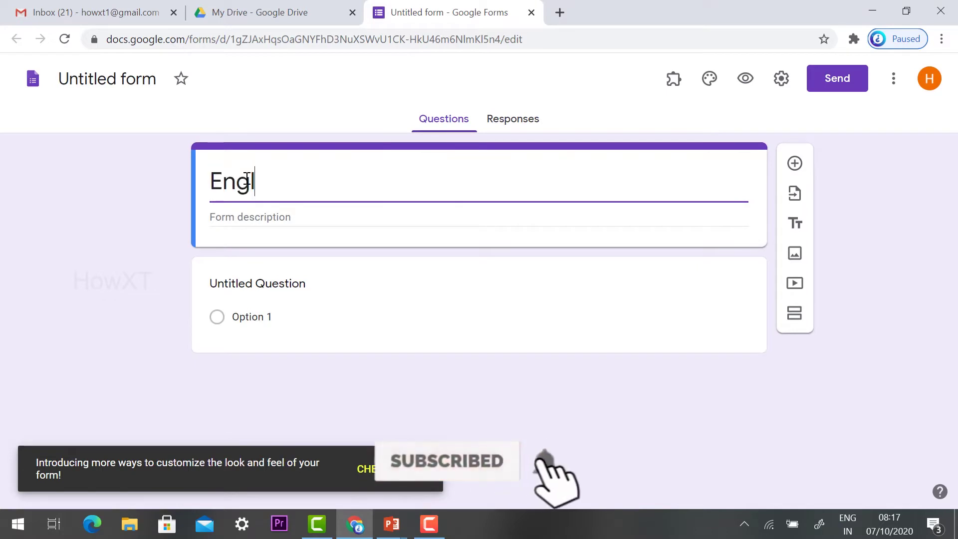
text(ish Paper )
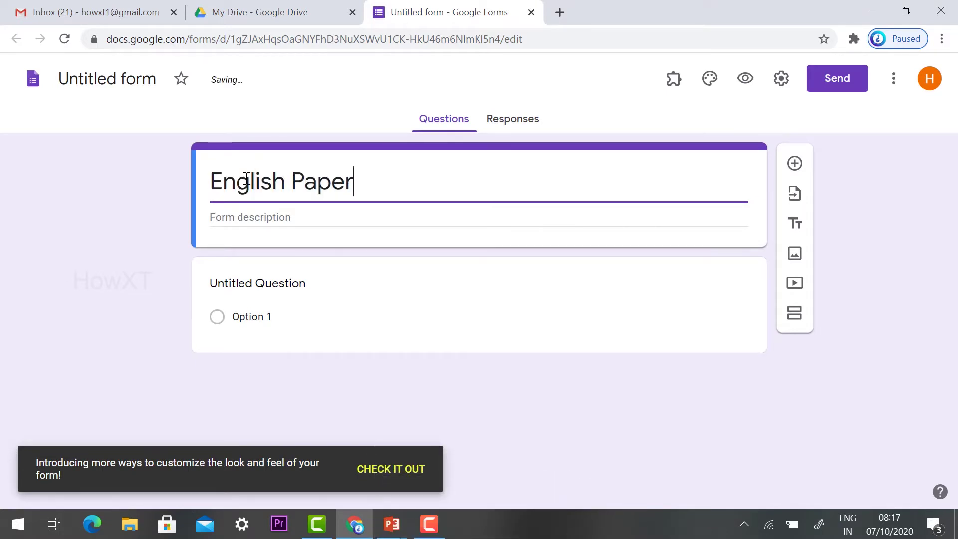
text(I)
click(278, 216)
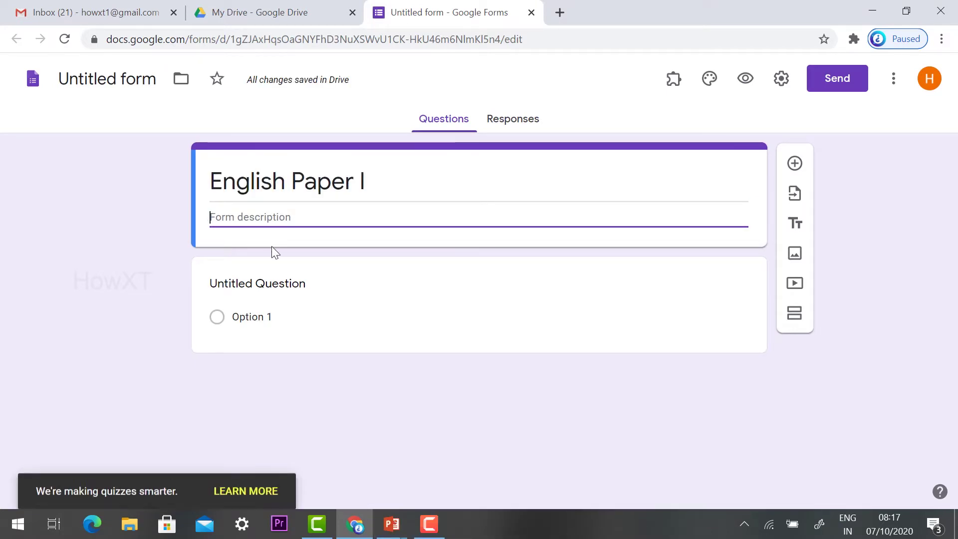
- Name the first question "Roll No" and make it required
click(276, 283)
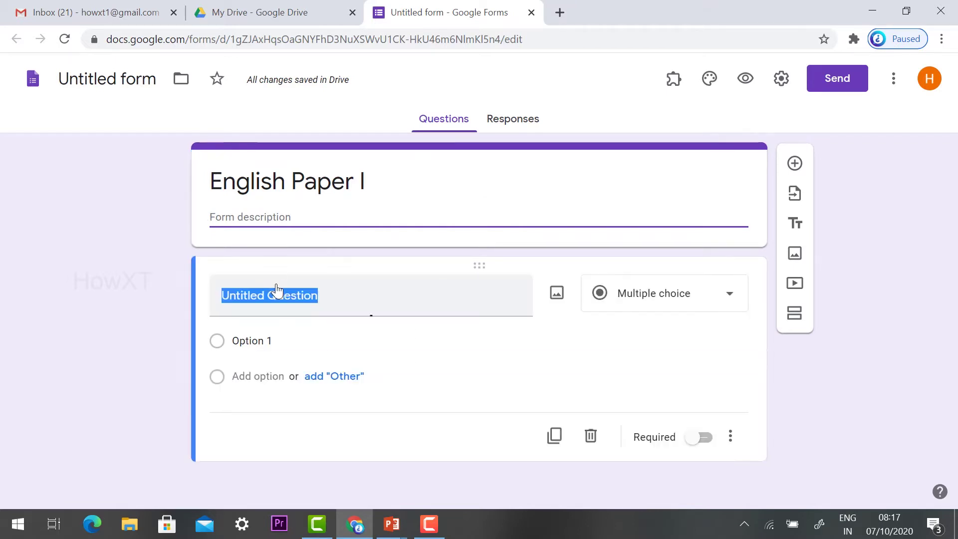
text(Roll No)
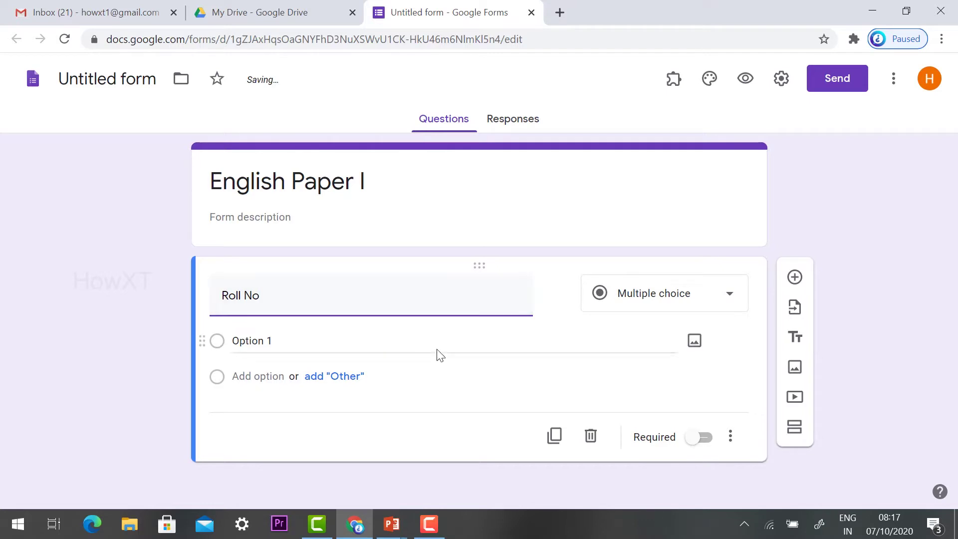
click(692, 498)
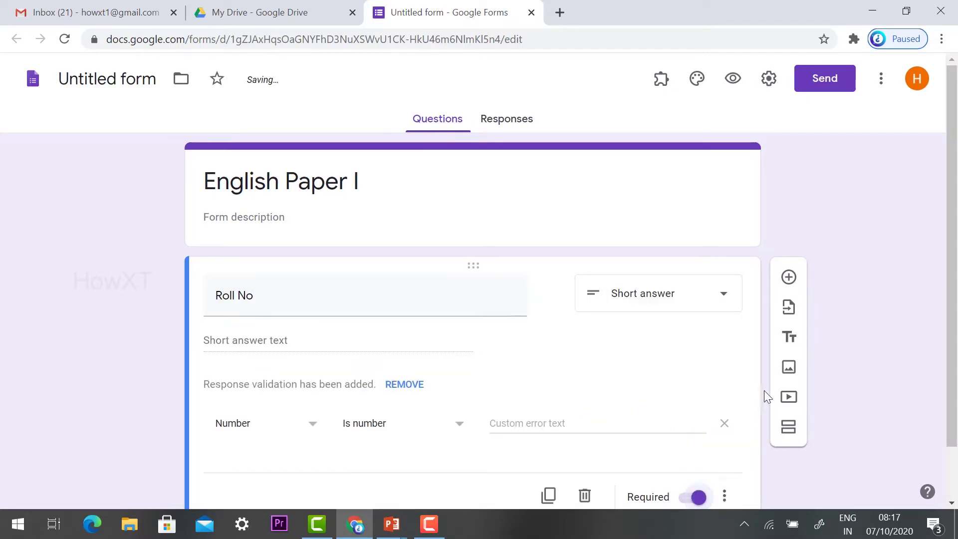
- Add a question reading "Write a English Essay and Attach the file" and make it a file upload question, accepting uploads to Drive
scroll(859, 289, down, 1)
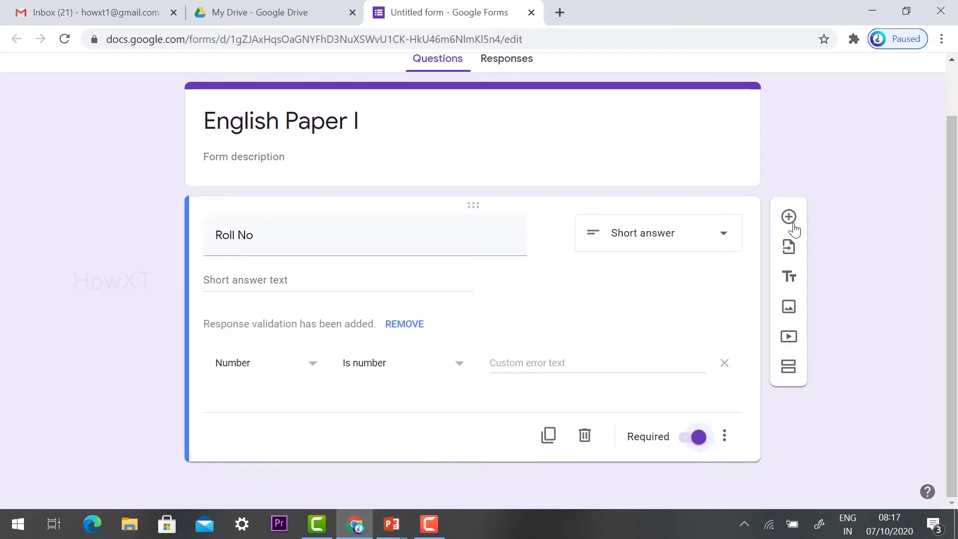
click(789, 217)
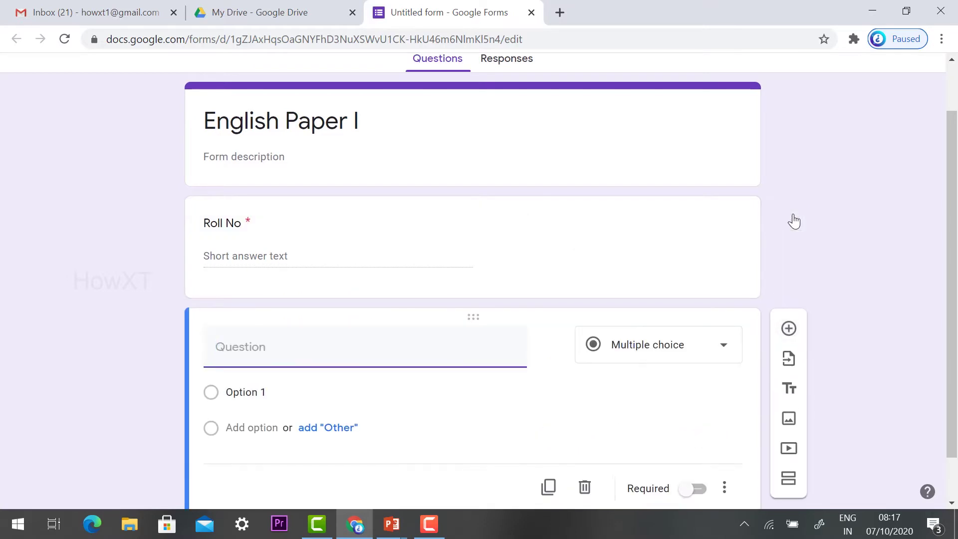
text(Write a English Essay and Attach the file)
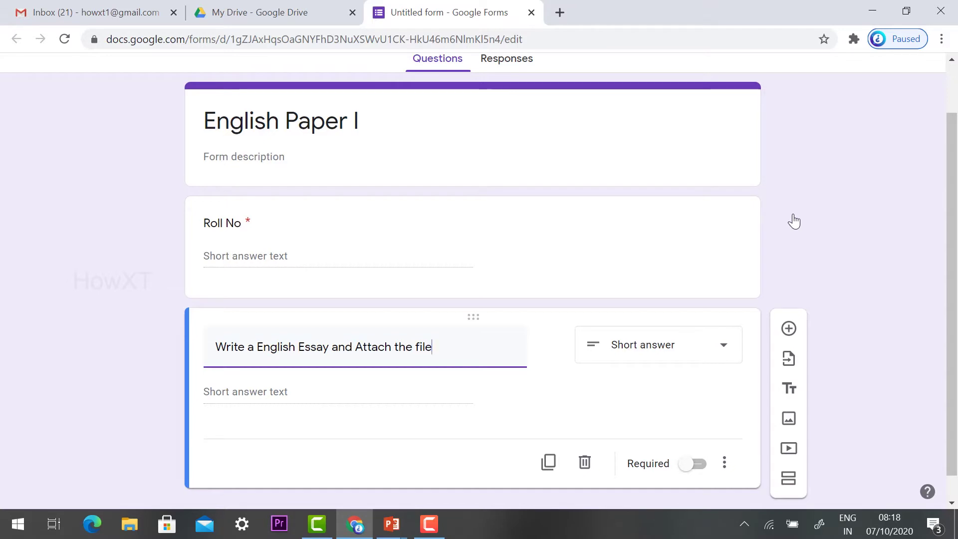
click(642, 355)
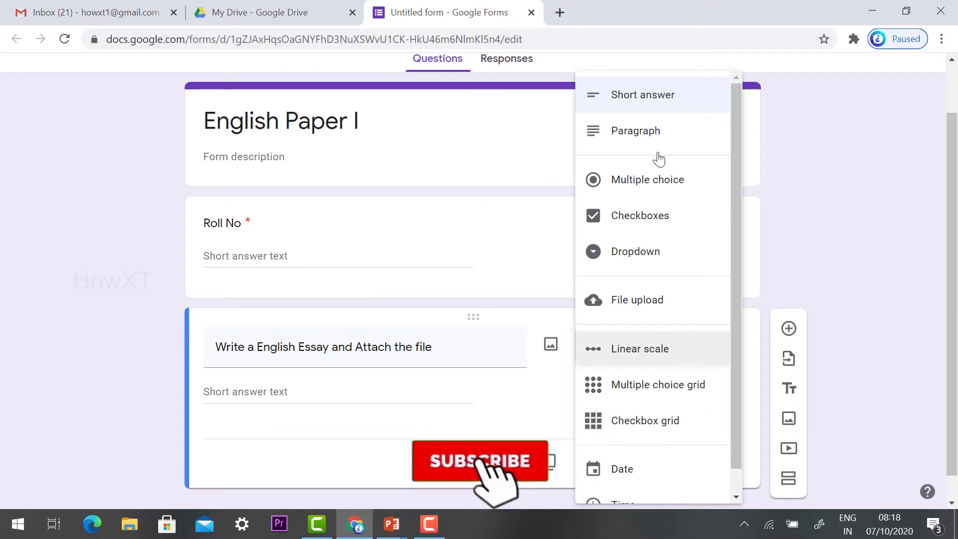
click(637, 300)
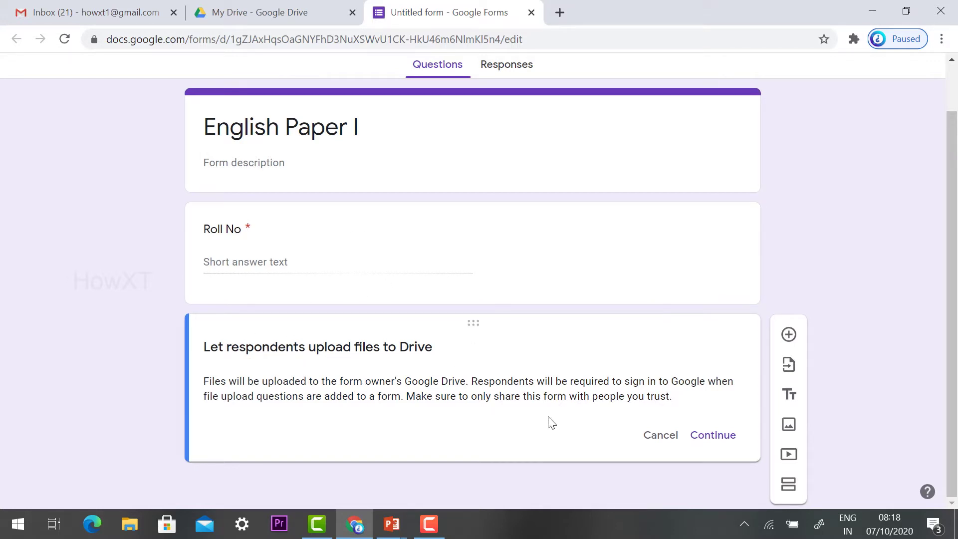
click(716, 436)
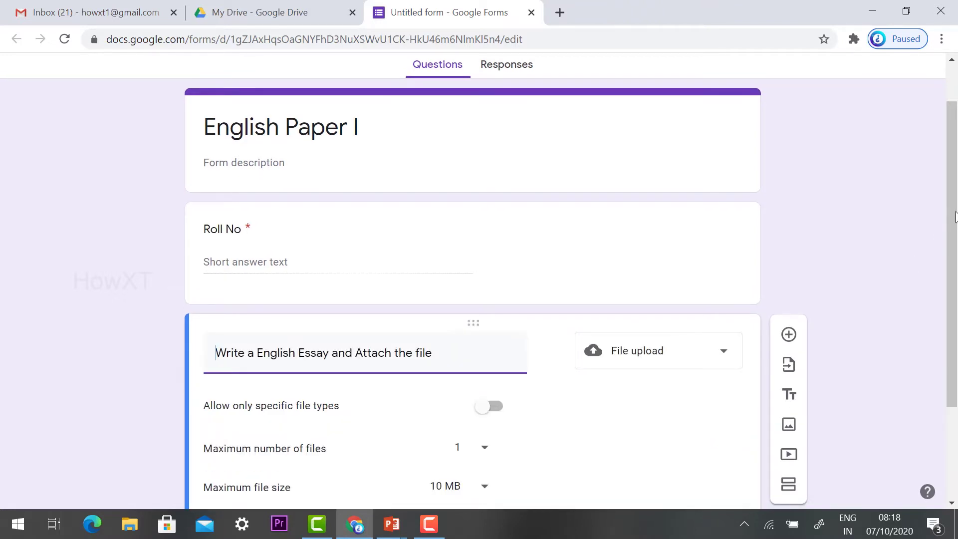
- Restrict the essay upload to PDF files and append "PDF" to the question text
drag(951, 234, 945, 326)
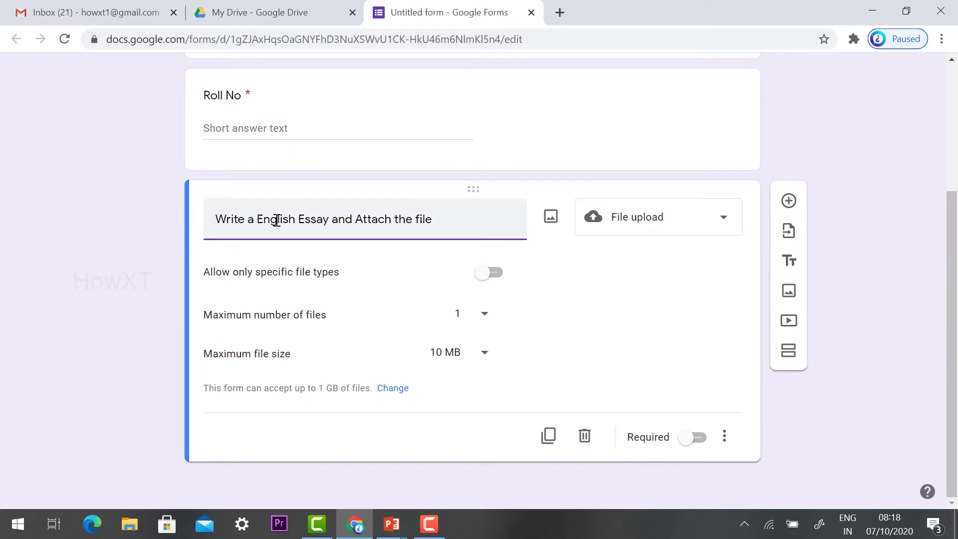
click(491, 278)
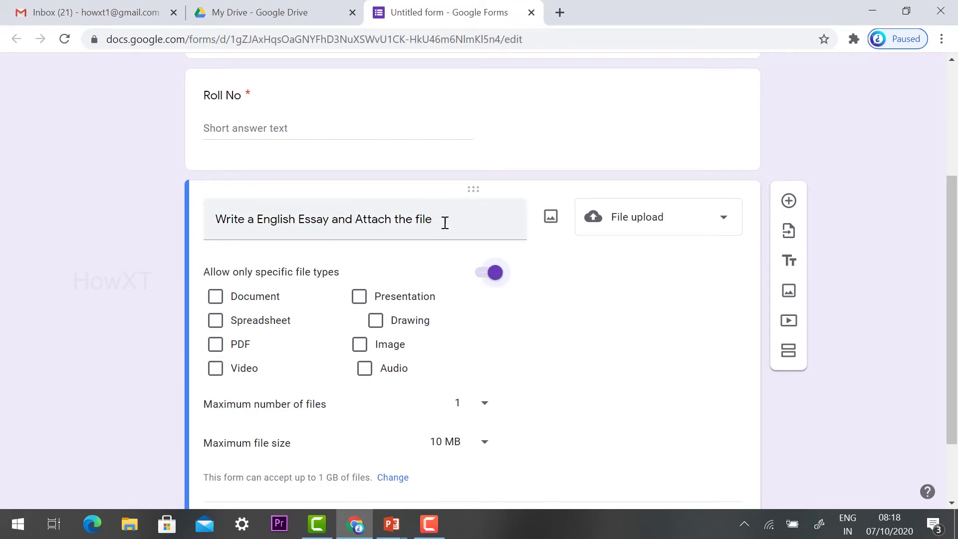
click(467, 221)
text(PDF)
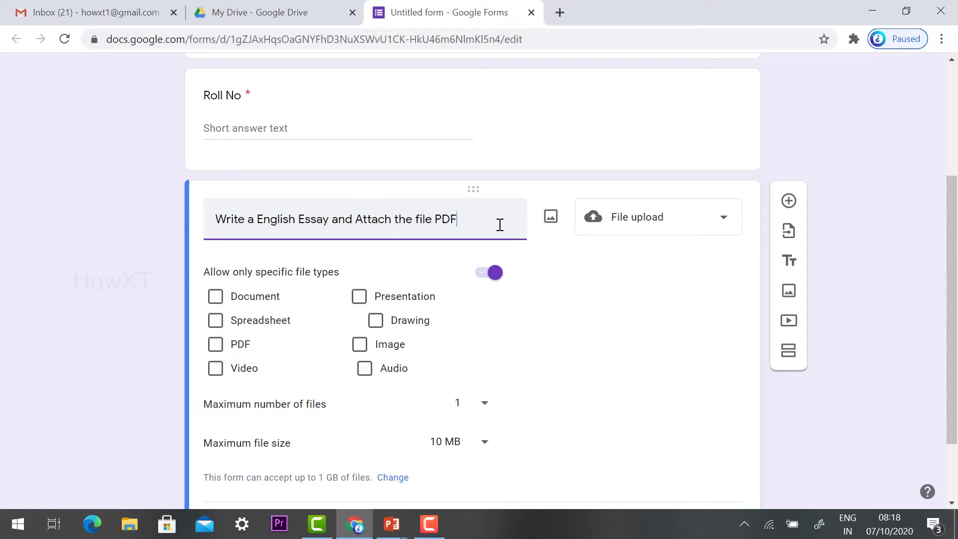
click(222, 345)
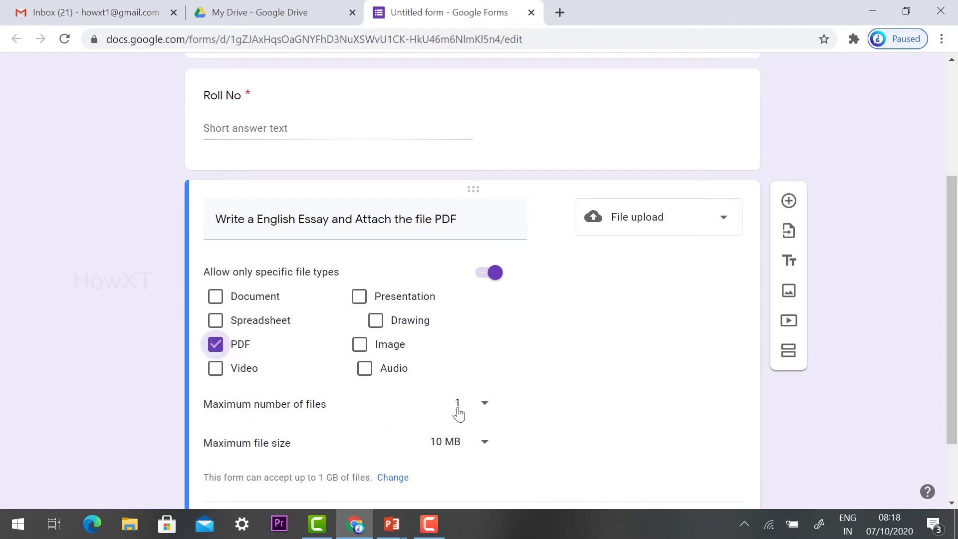
- Review the choices for the maximum number of files on the essay upload question
click(484, 405)
click(469, 403)
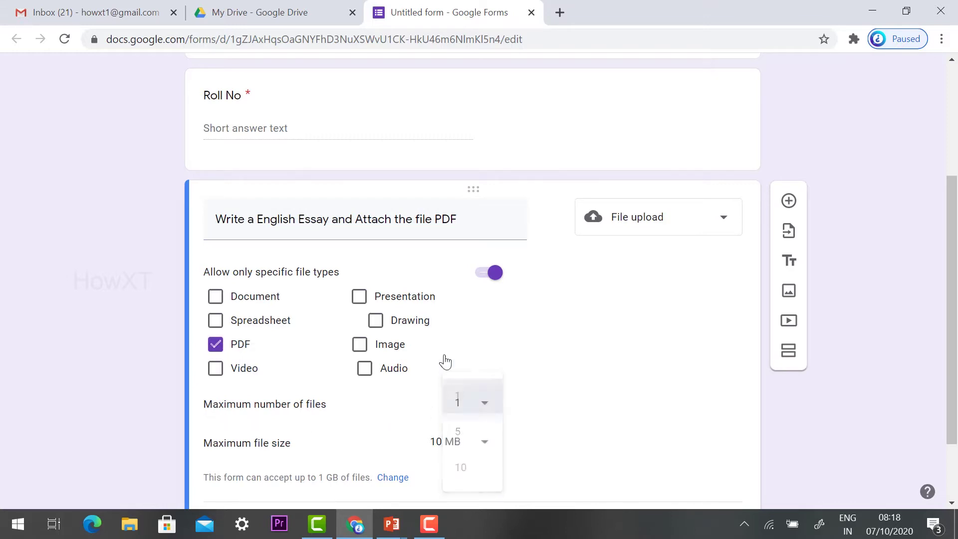
click(495, 410)
click(466, 403)
- Set the essay upload's maximum file size to 1 GB and make the question required
scroll(521, 356, down, 3)
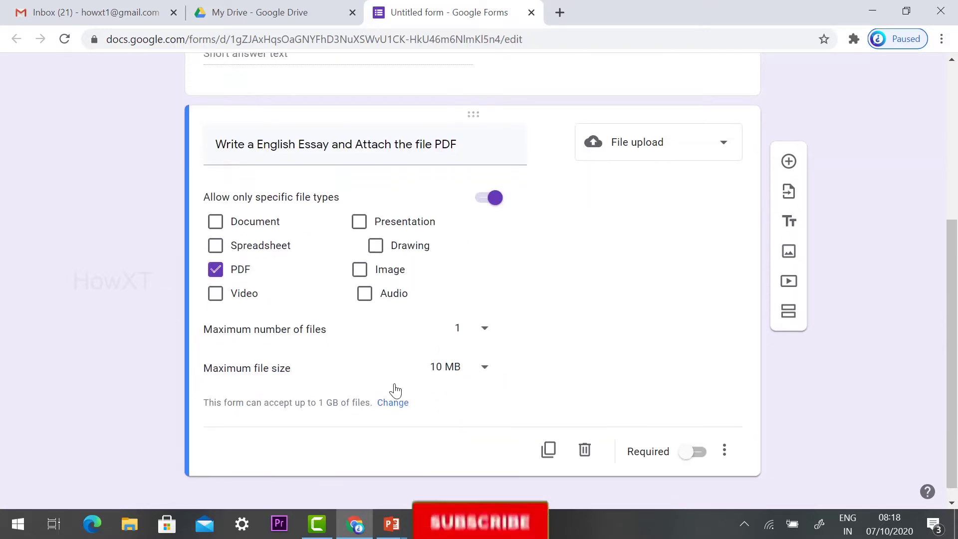
click(476, 370)
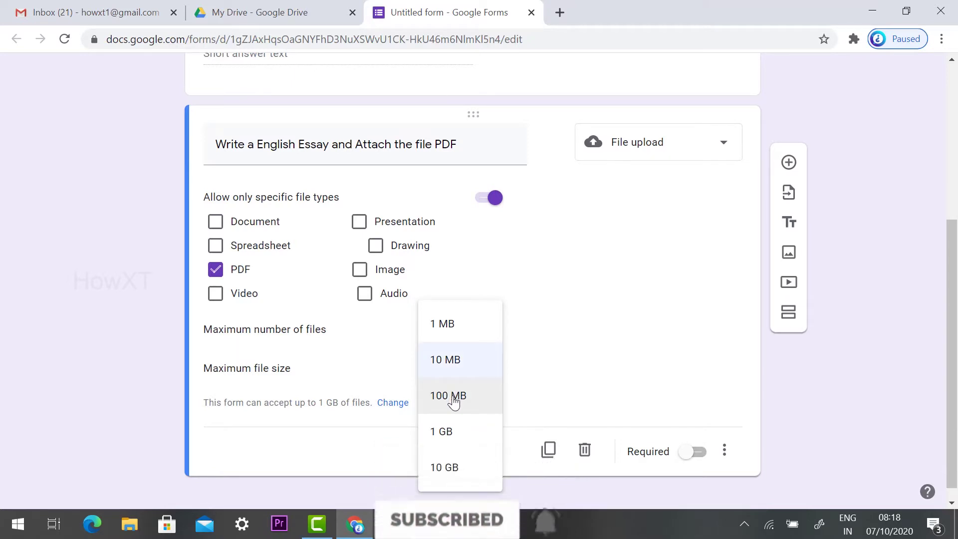
click(451, 430)
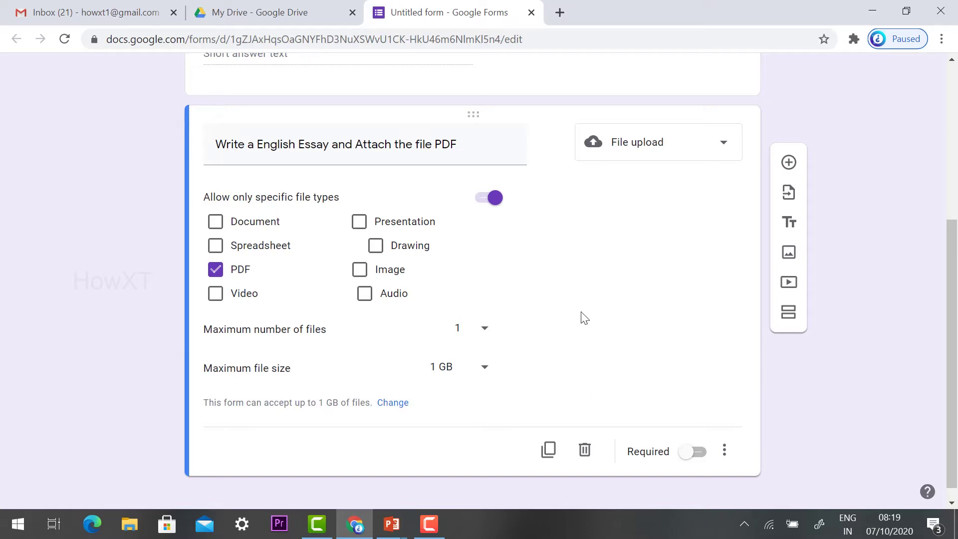
click(689, 455)
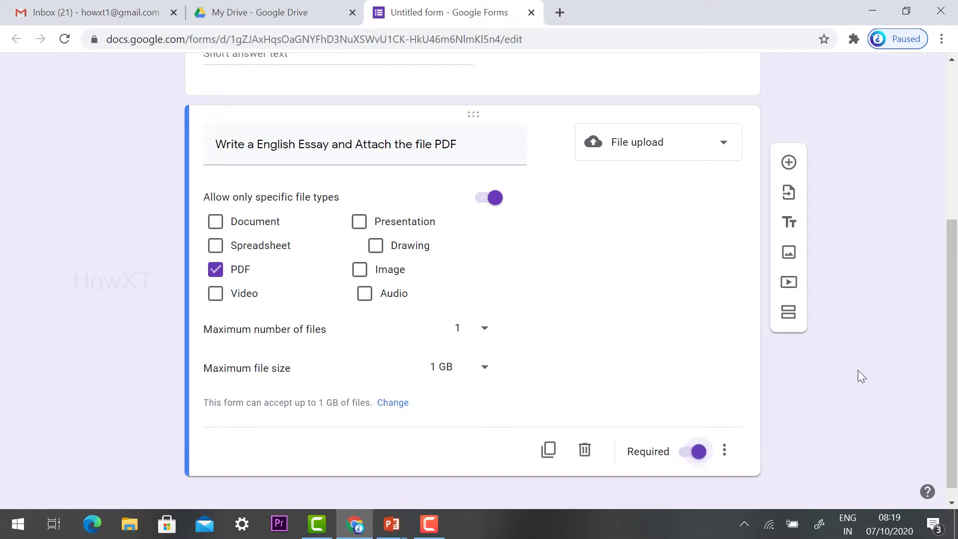
- Turn on collecting email addresses and limit each respondent to 1 response in the form's general settings
scroll(859, 375, up, 5)
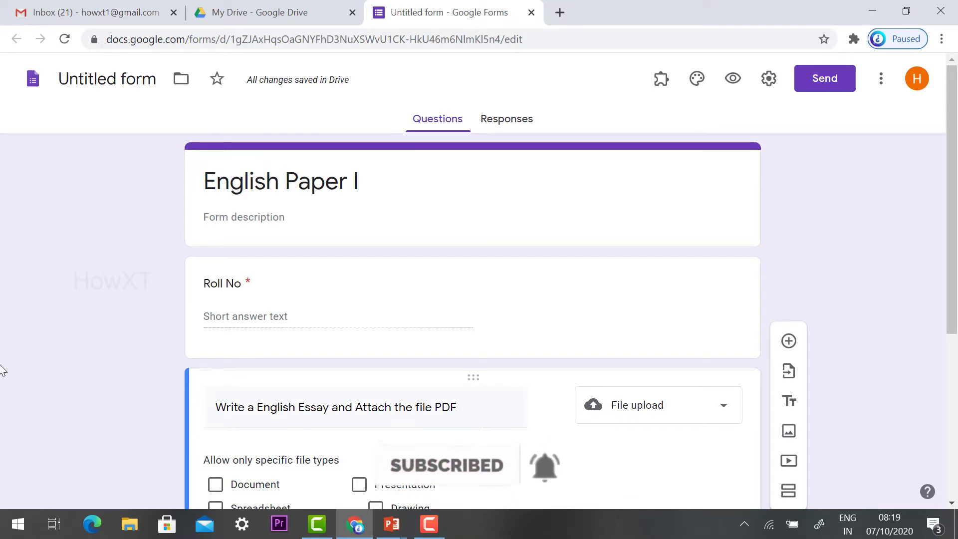
scroll(541, 259, down, 5)
scroll(544, 265, up, 5)
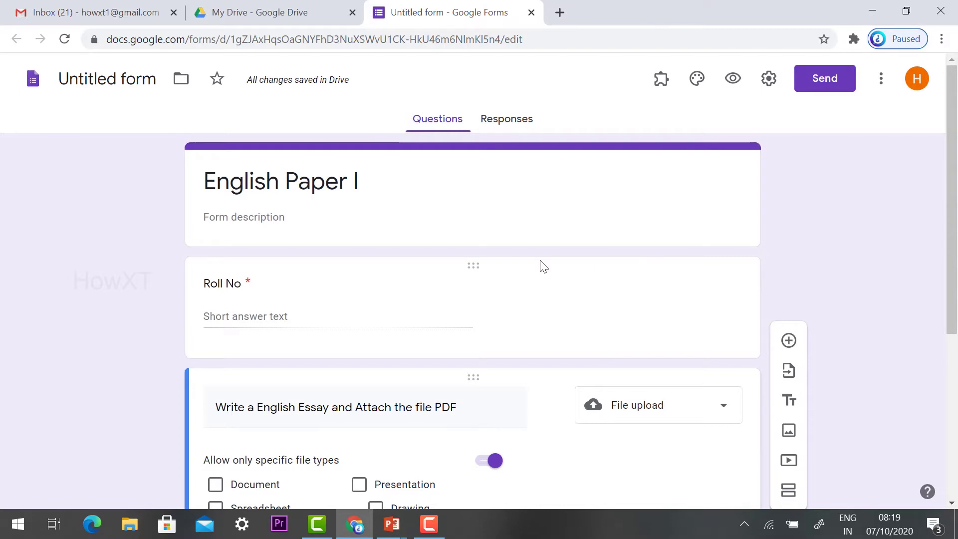
click(767, 80)
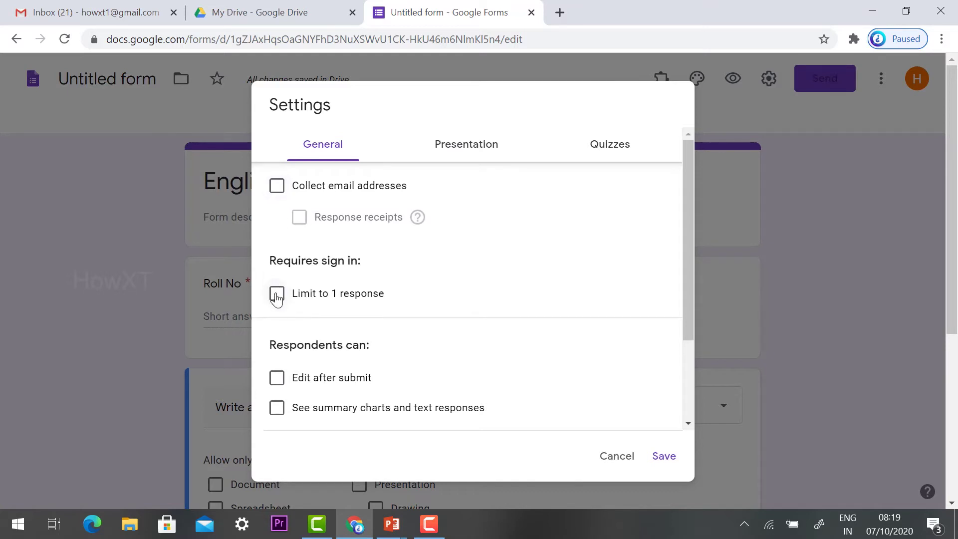
scroll(364, 385, down, 3)
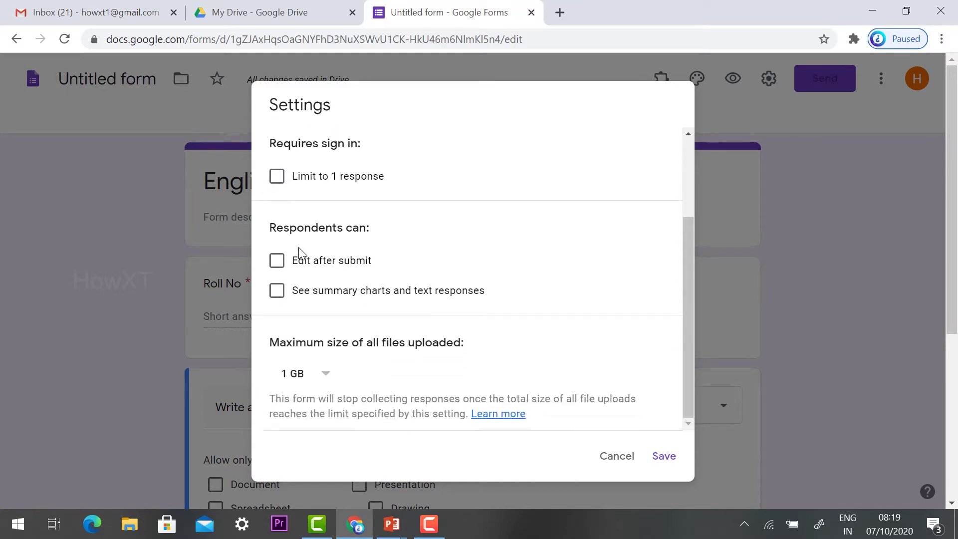
scroll(299, 255, down, 2)
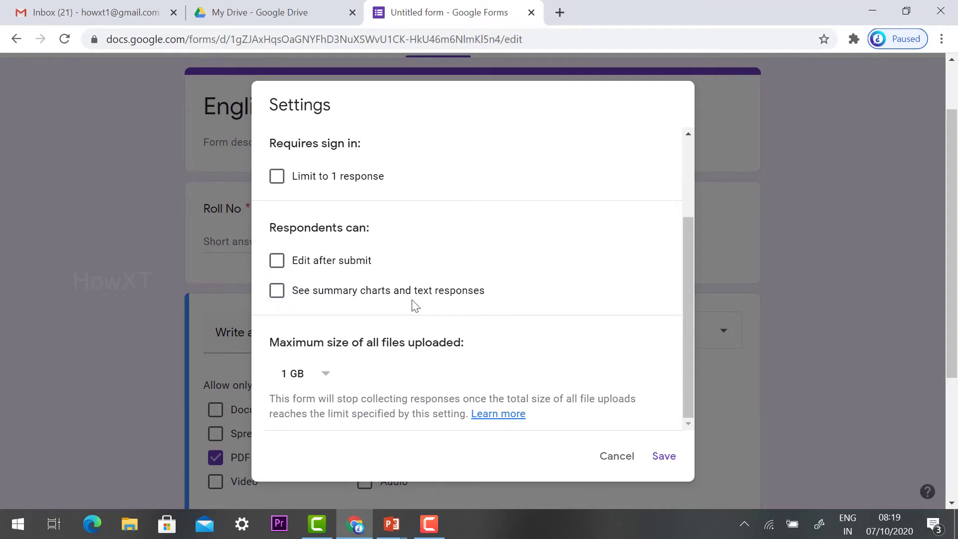
scroll(308, 182, up, 5)
click(277, 186)
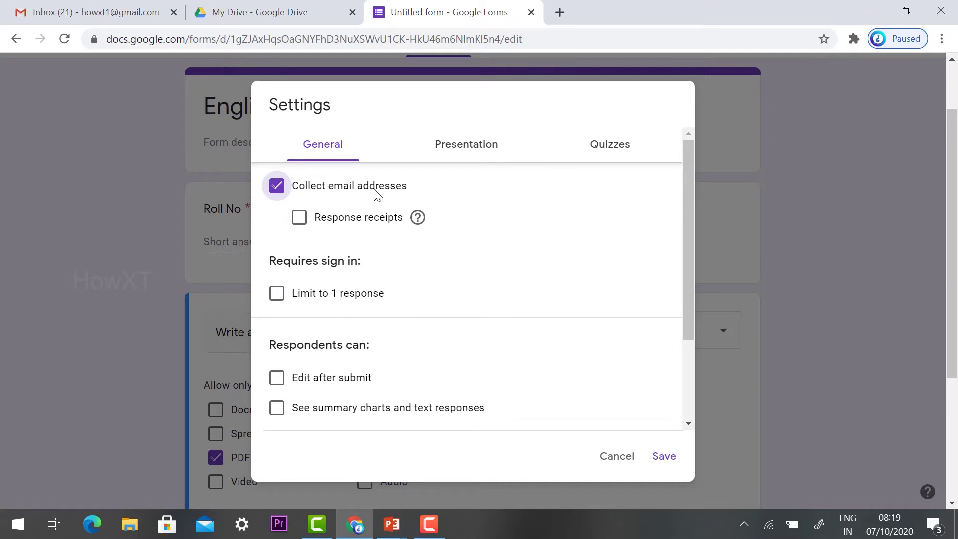
scroll(542, 231, down, 1)
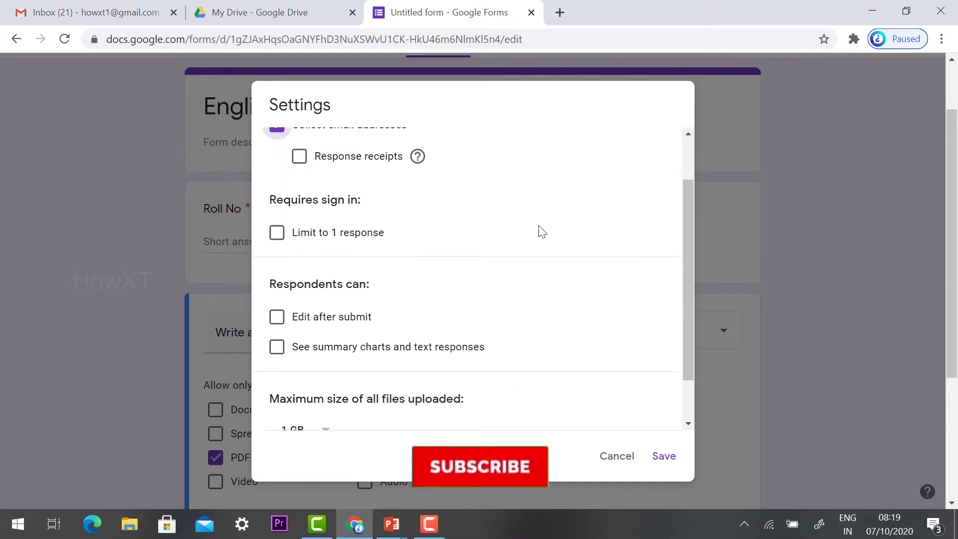
click(276, 219)
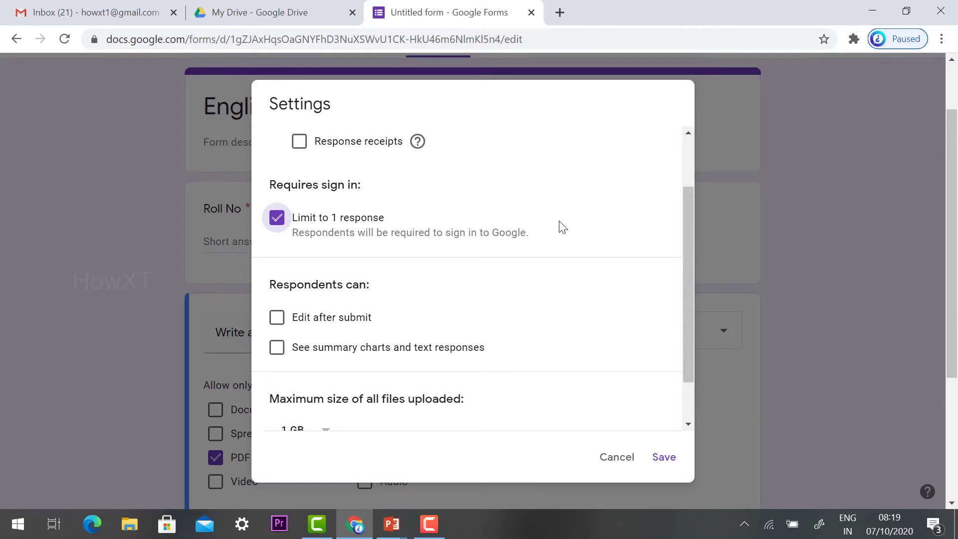
- Set the maximum size of all files uploaded to the form to 100 GB
scroll(562, 228, down, 1)
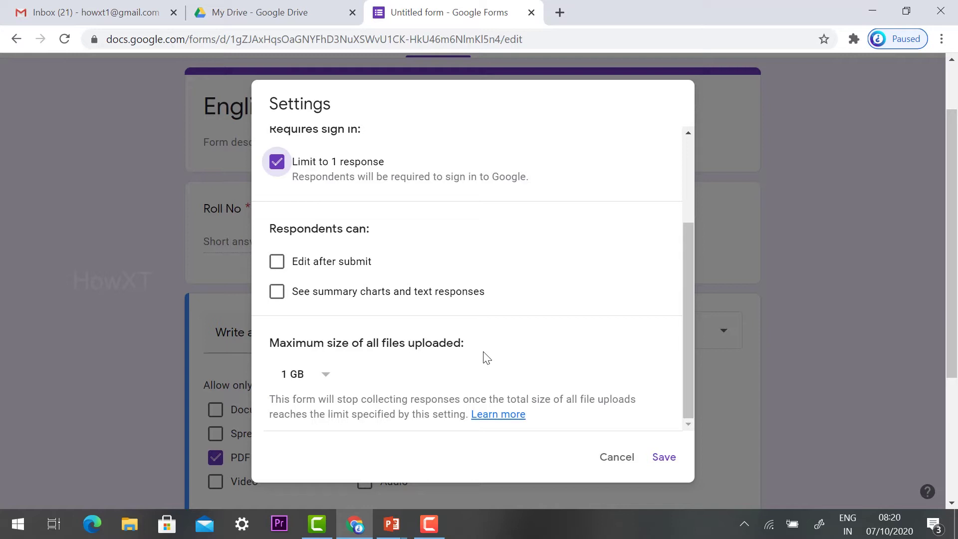
click(315, 377)
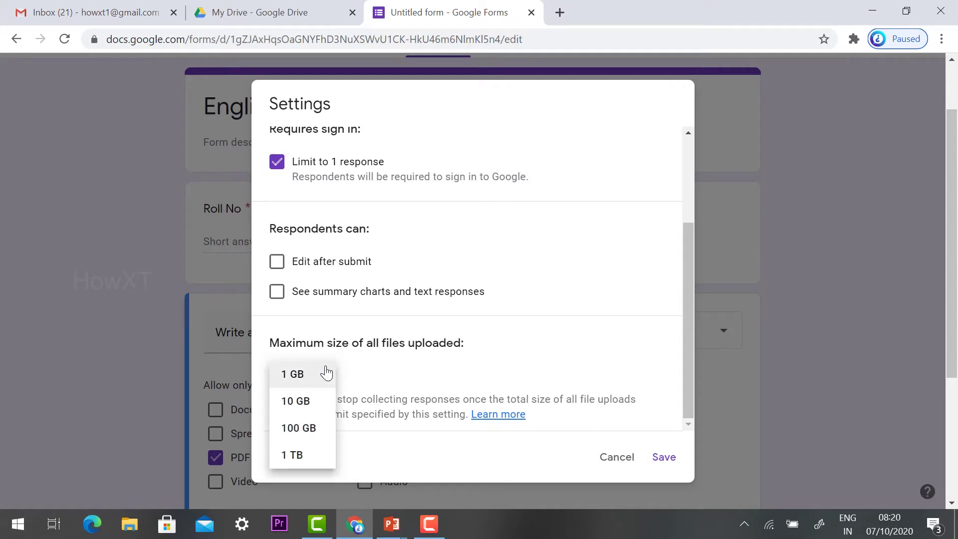
click(309, 435)
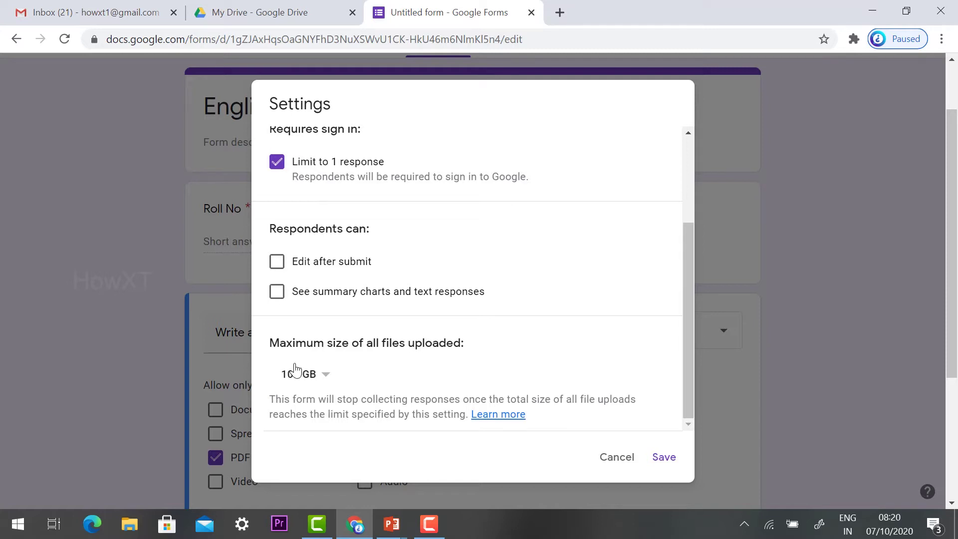
click(317, 385)
click(317, 385)
- Check the presentation options, make the form a quiz, and save the settings
scroll(440, 235, up, 3)
click(468, 151)
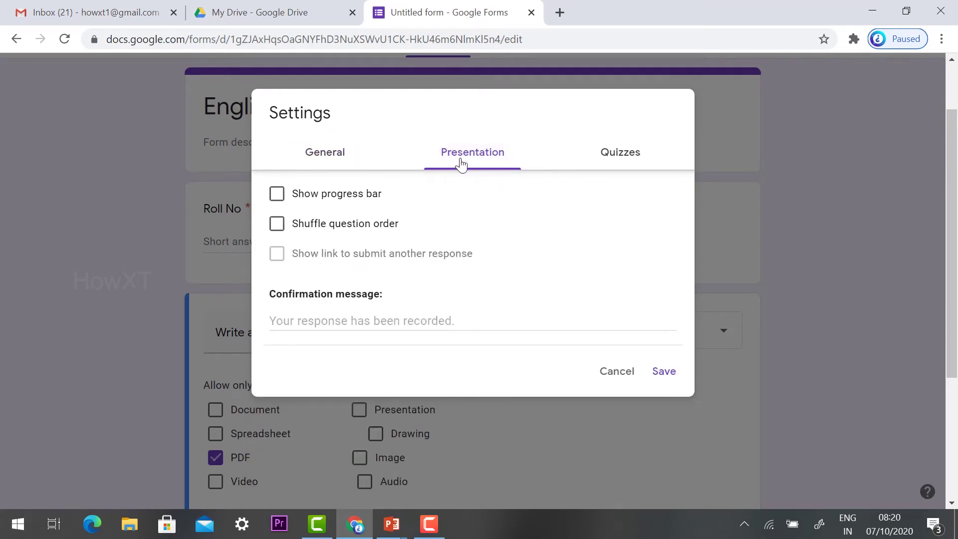
click(611, 155)
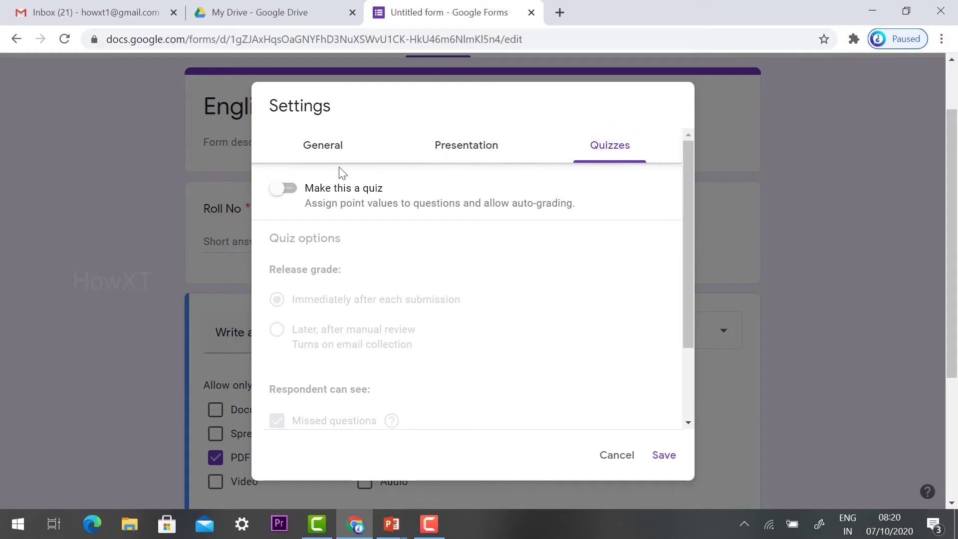
click(289, 190)
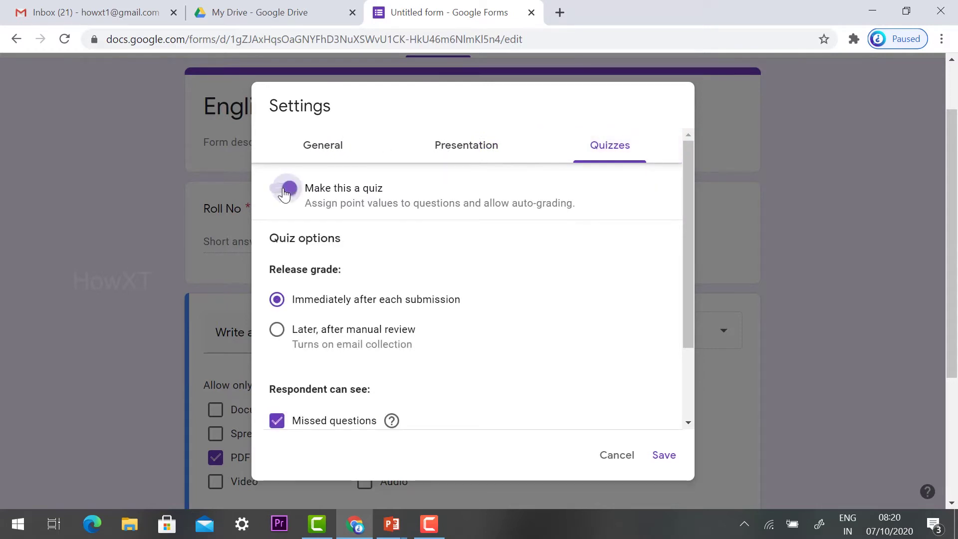
click(456, 155)
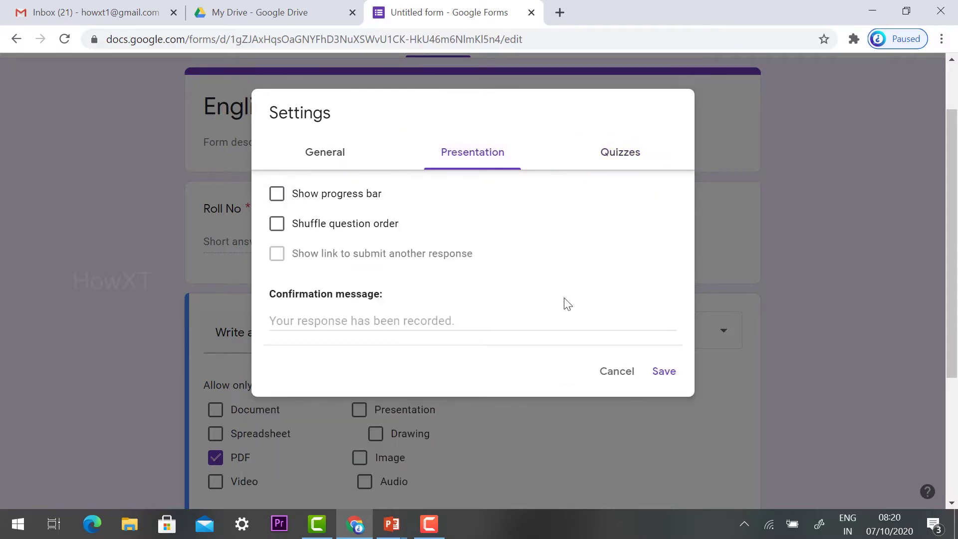
click(664, 372)
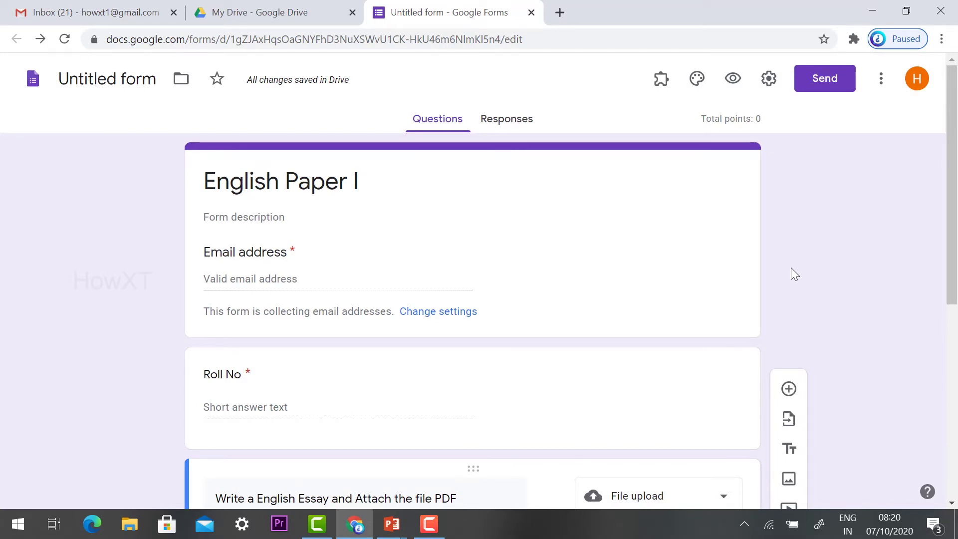
- Preview the form and look over its email address, Roll No and PDF essay upload fields
click(730, 84)
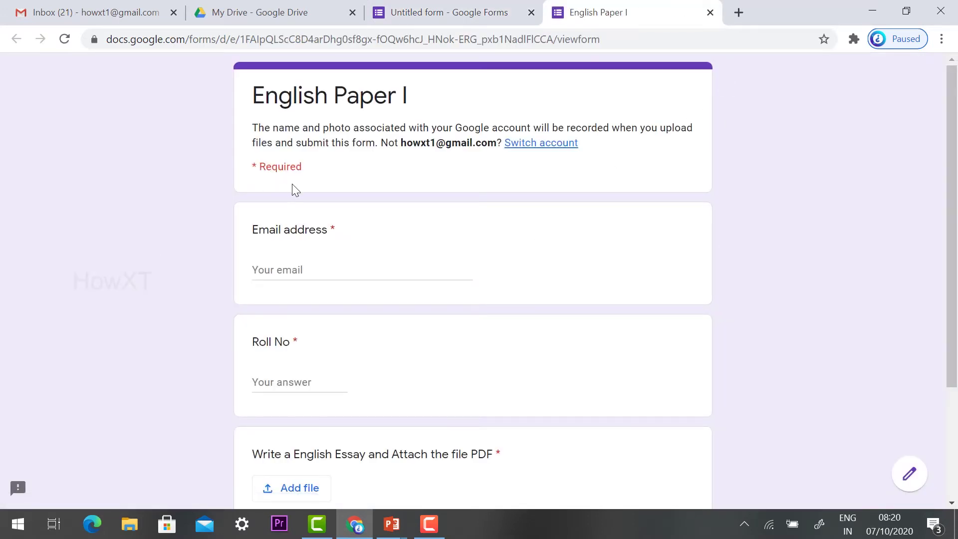
scroll(321, 255, down, 3)
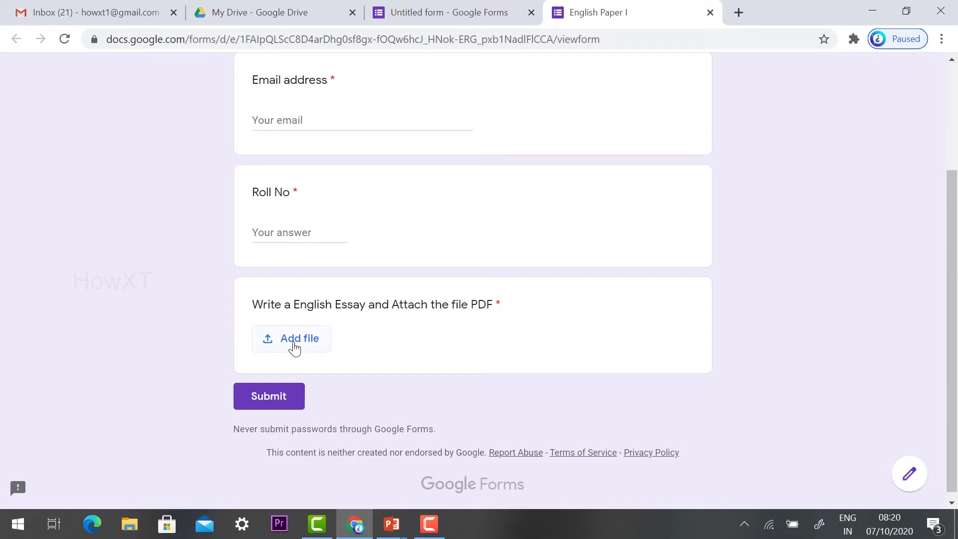
scroll(362, 301, up, 3)
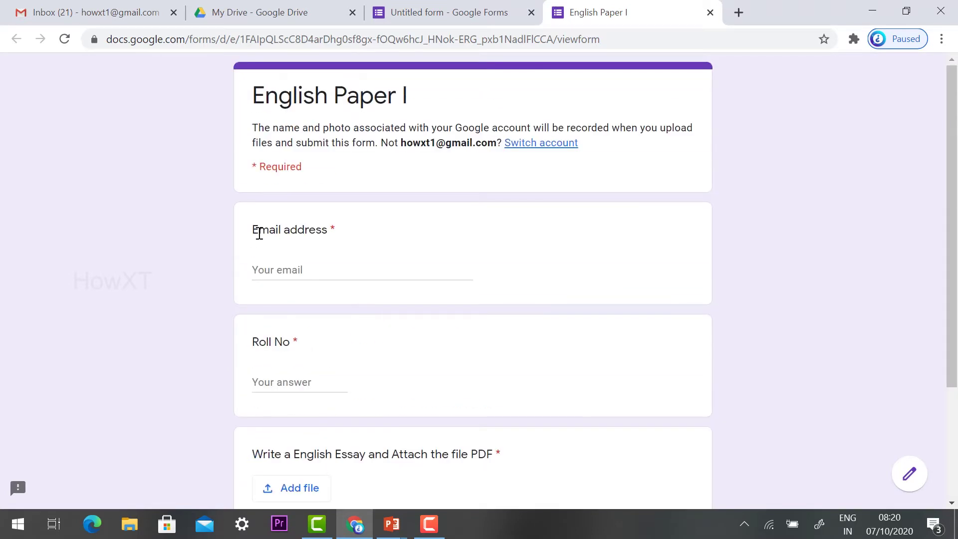
scroll(290, 385, down, 3)
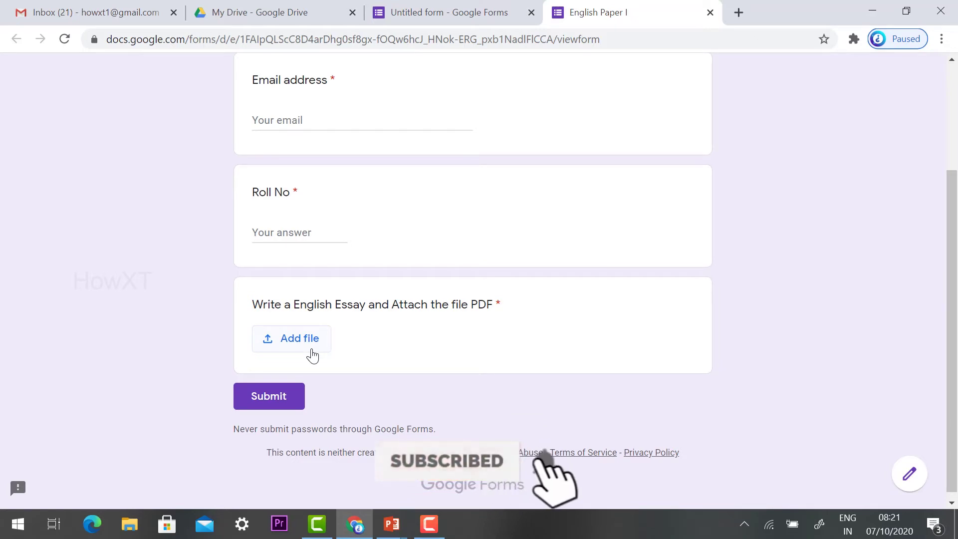
- Return to the form editor and copy a shortened link for sending the form
click(421, 5)
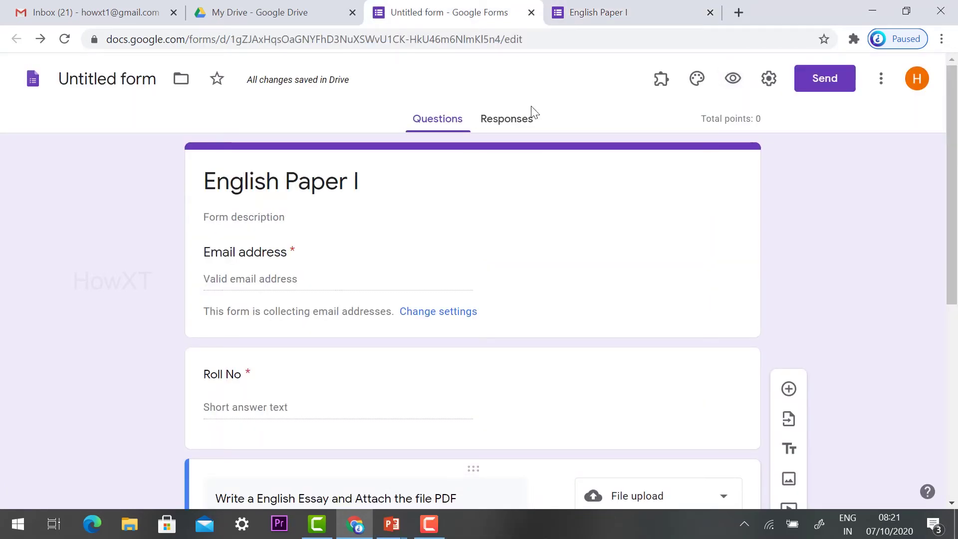
click(848, 82)
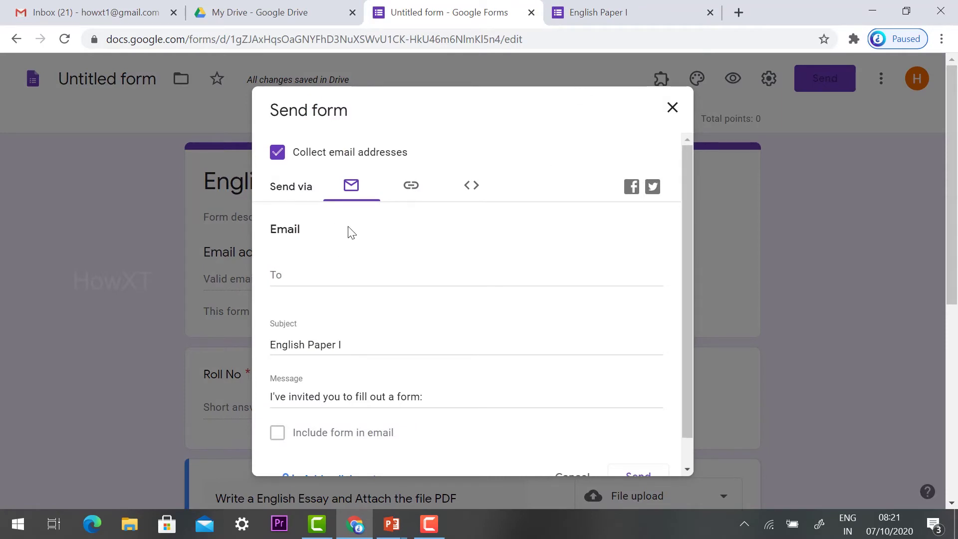
scroll(370, 344, down, 1)
scroll(477, 266, up, 1)
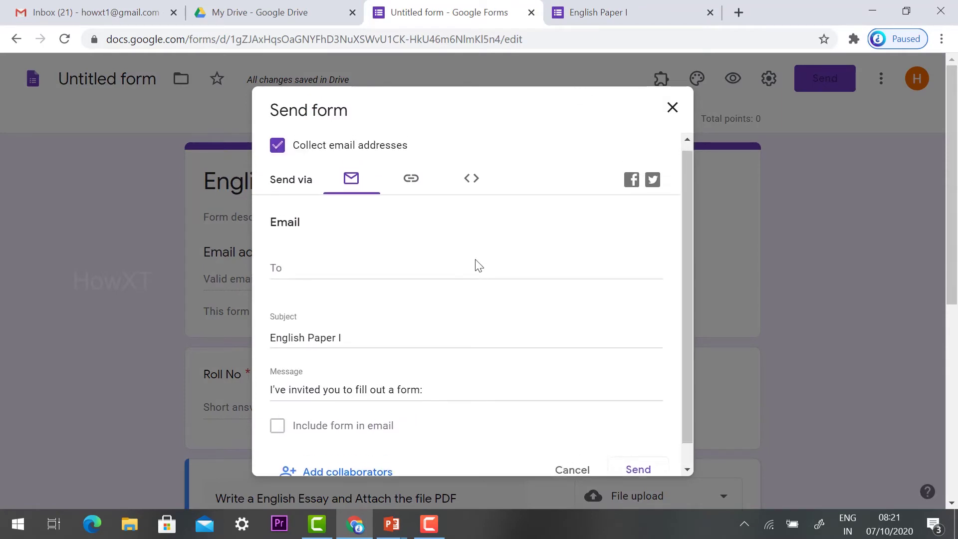
click(411, 189)
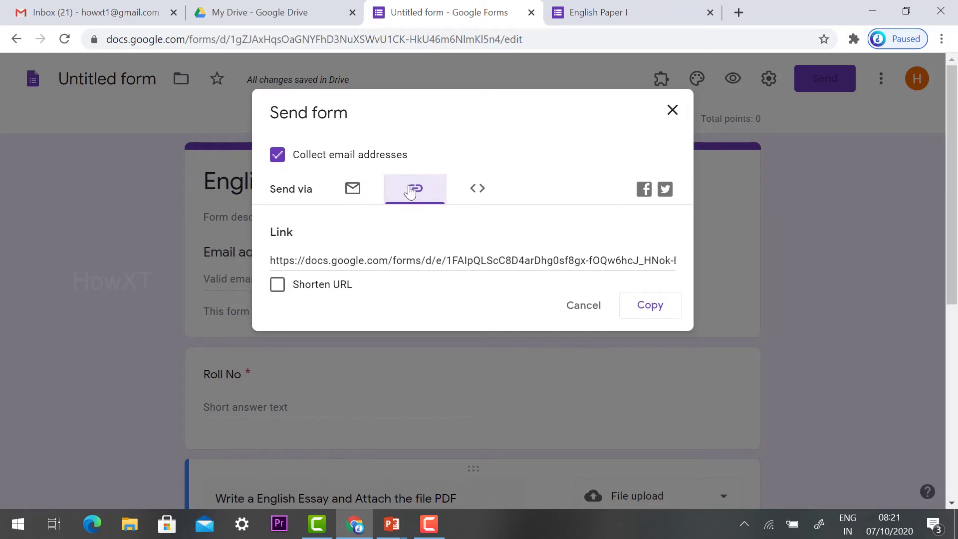
click(277, 285)
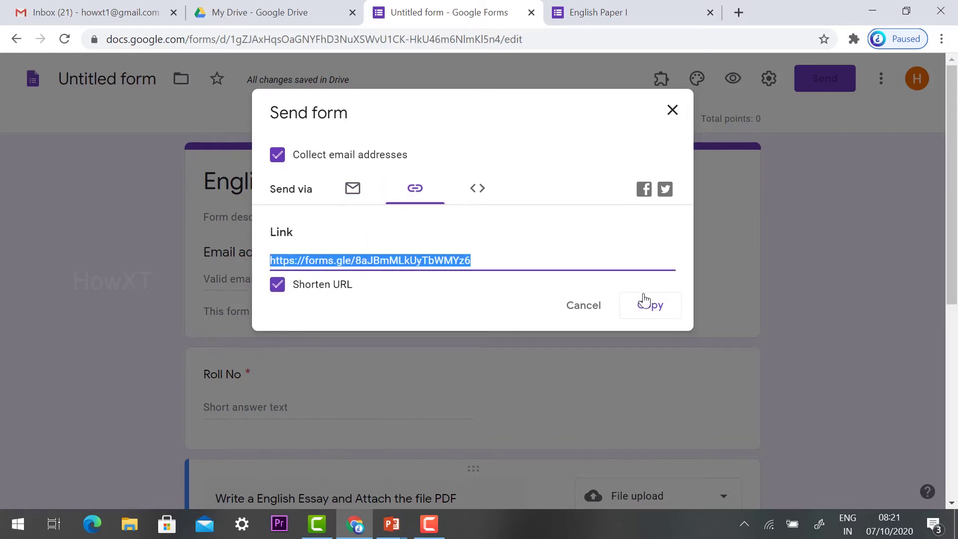
click(649, 312)
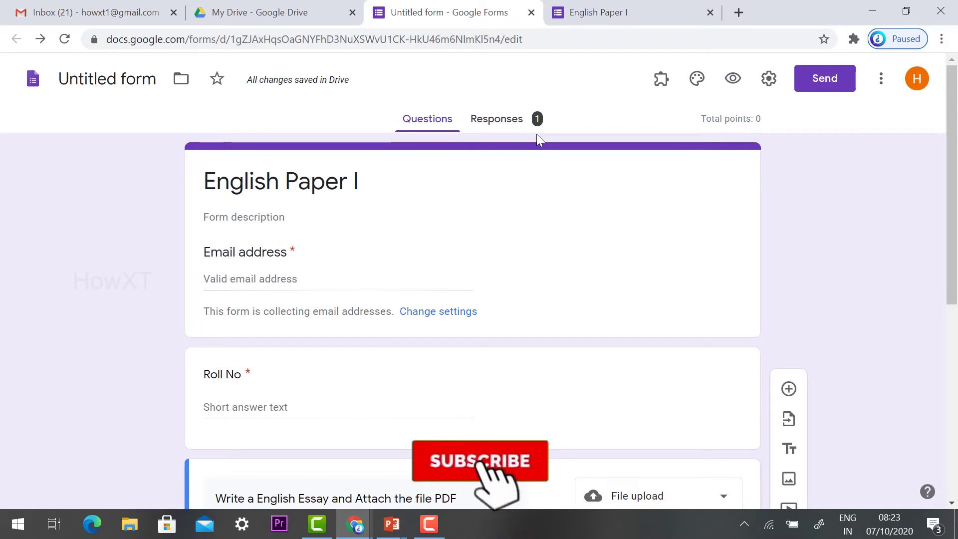
- Examine the form's response summary, including the insights, scores, Roll No answer and uploaded essay file
scroll(315, 300, down, 5)
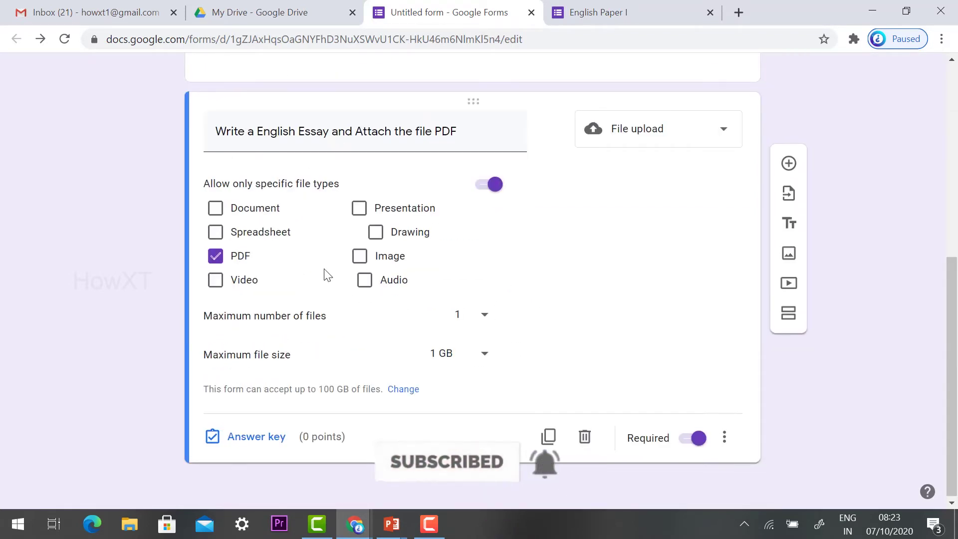
scroll(325, 274, up, 6)
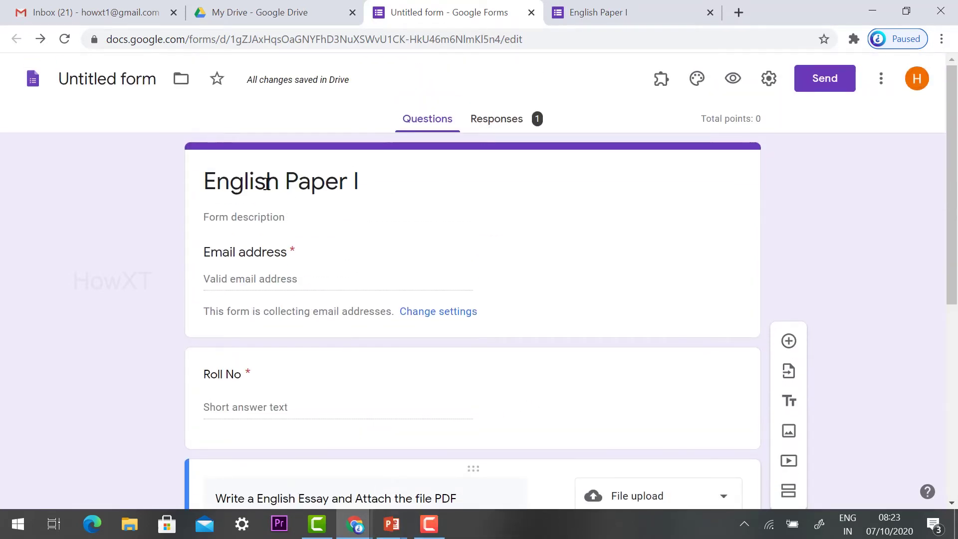
click(487, 127)
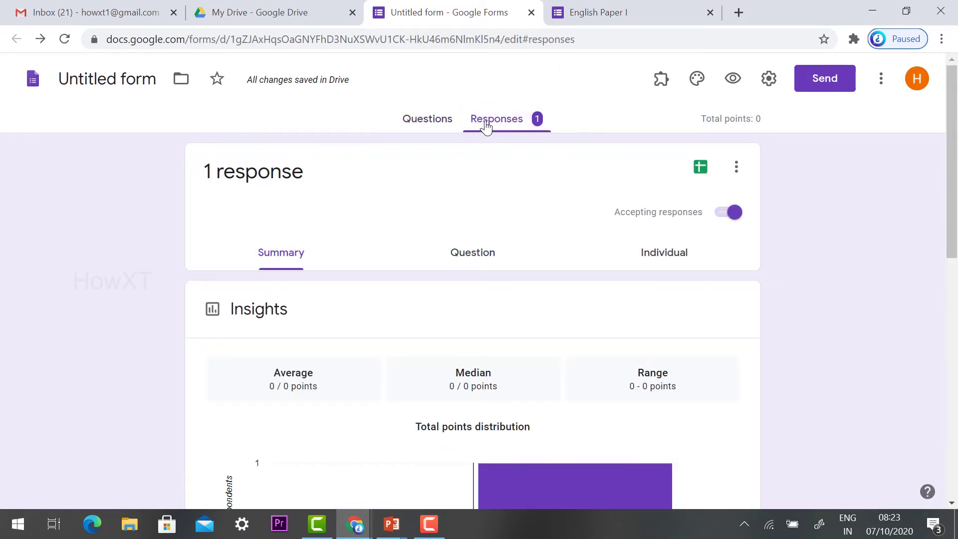
scroll(256, 252, down, 5)
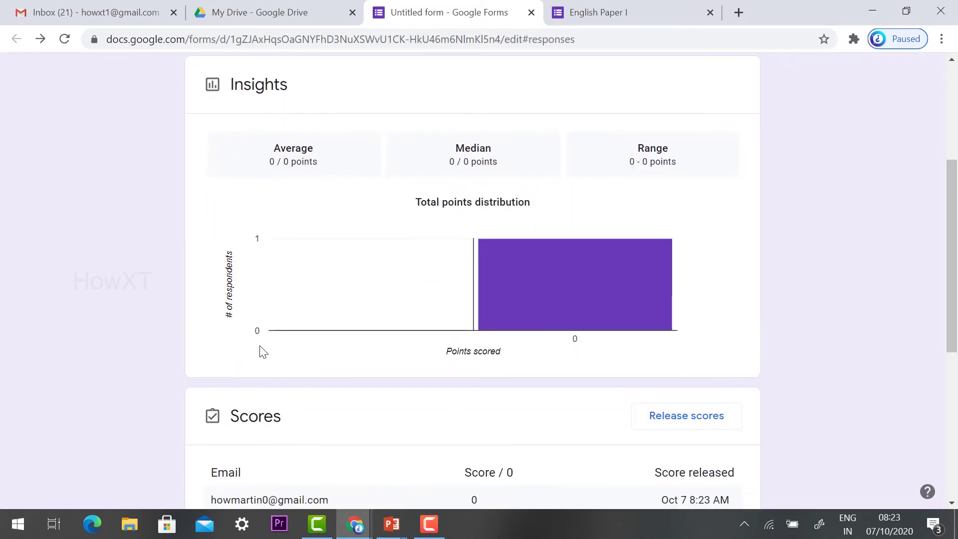
scroll(582, 223, down, 2)
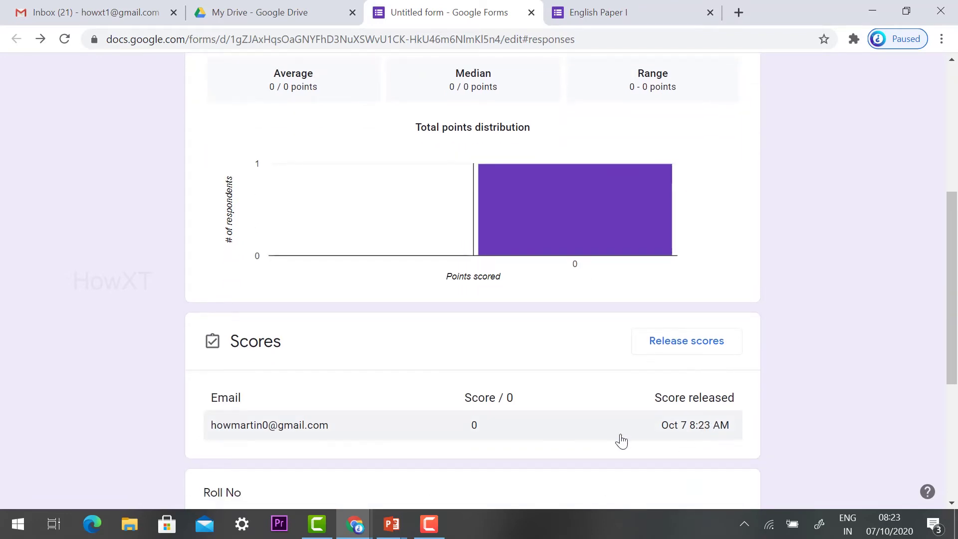
scroll(620, 441, down, 2)
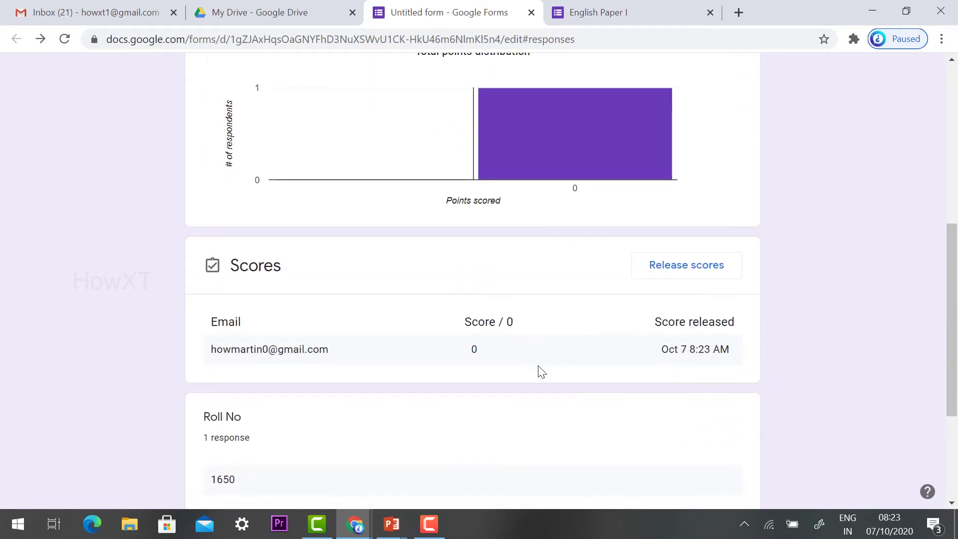
scroll(531, 324, down, 1)
scroll(533, 294, down, 1)
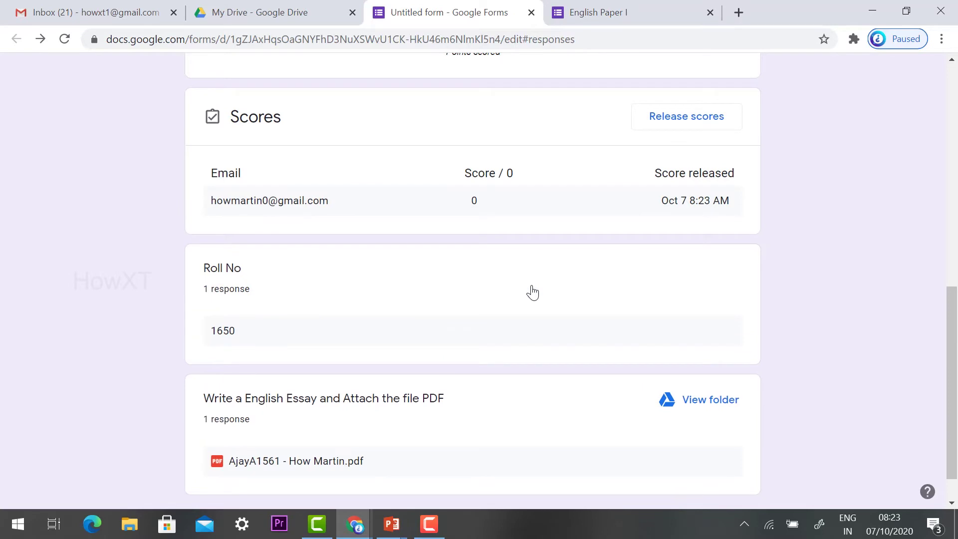
scroll(533, 293, up, 6)
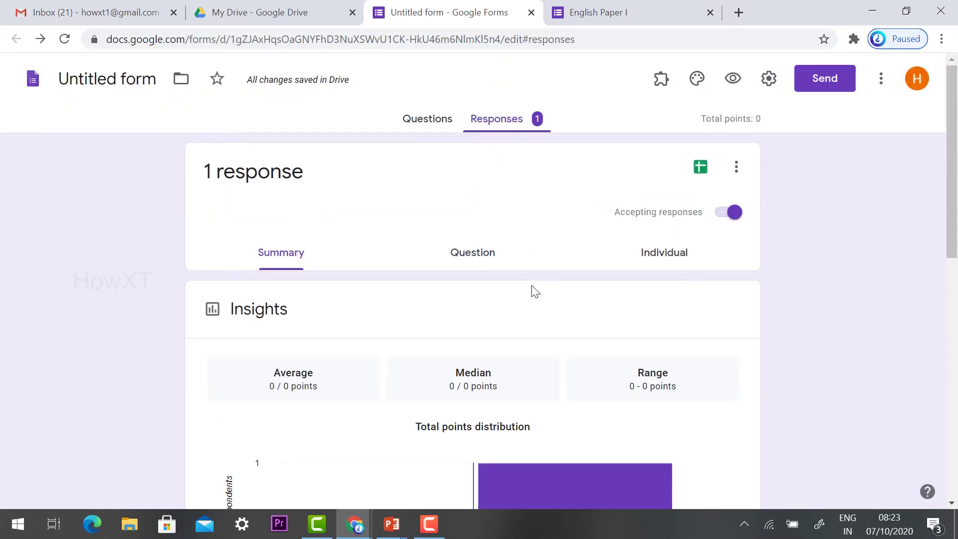
- Create a new spreadsheet for the form responses and review its timestamp, email address, score and Roll No entries
click(701, 172)
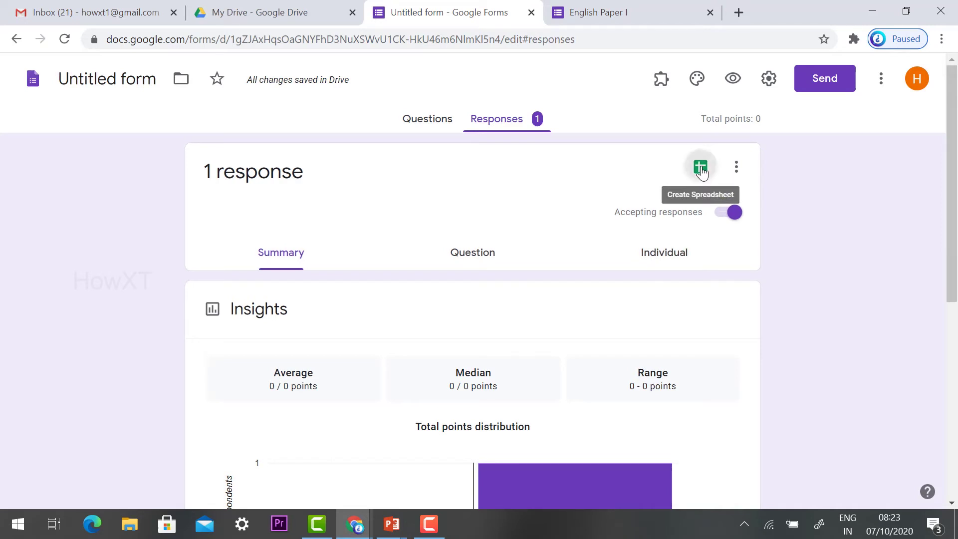
click(658, 268)
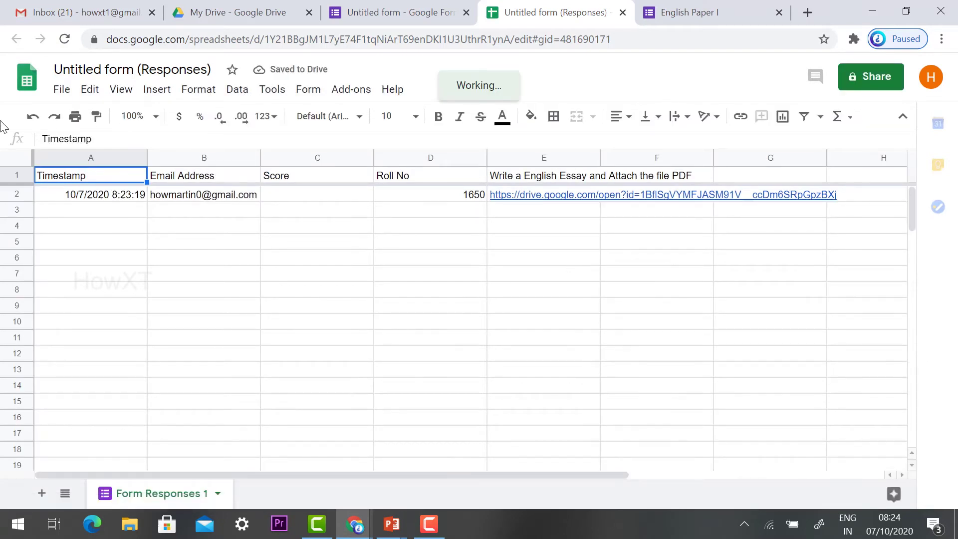
click(99, 200)
click(196, 194)
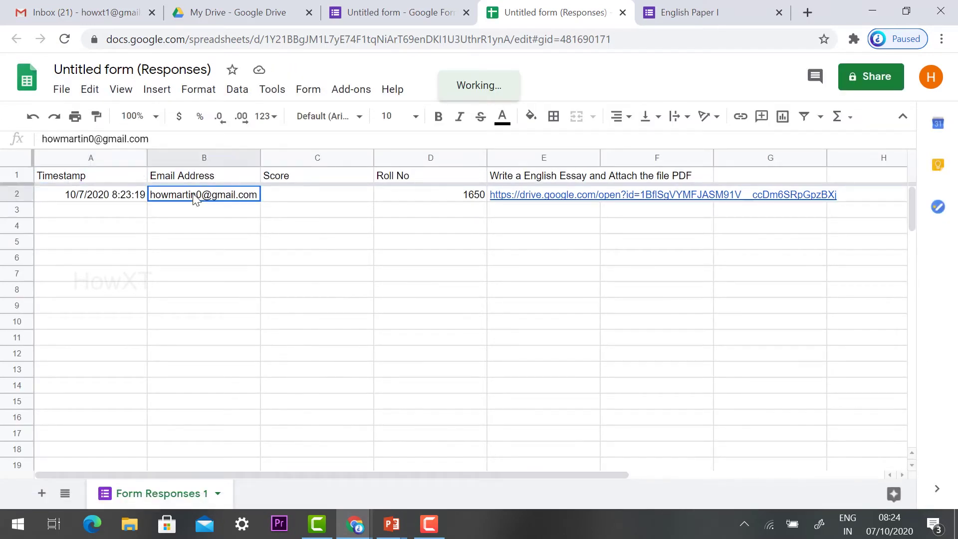
click(348, 195)
click(428, 197)
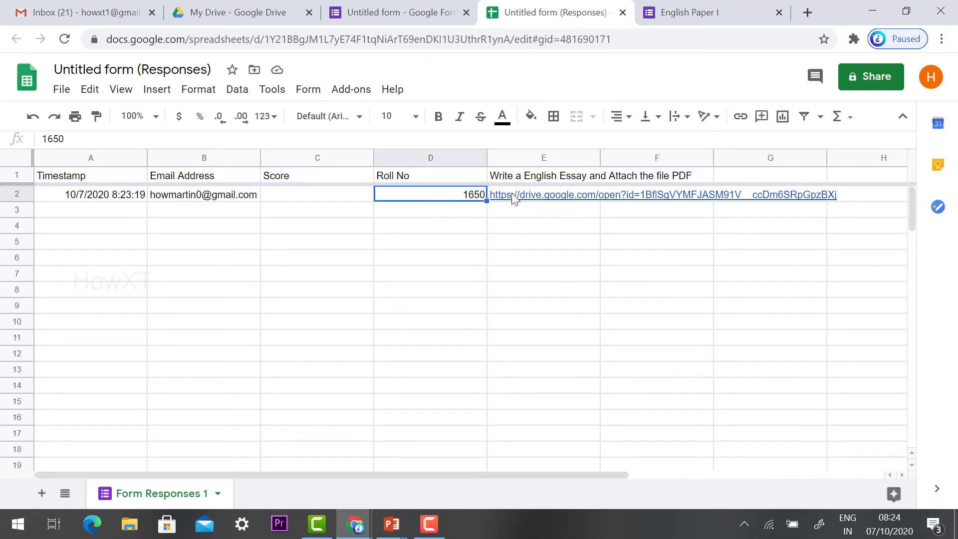
- Open the submitted essay PDF from its link in the response row and look through its pages
mouse_move(568, 201)
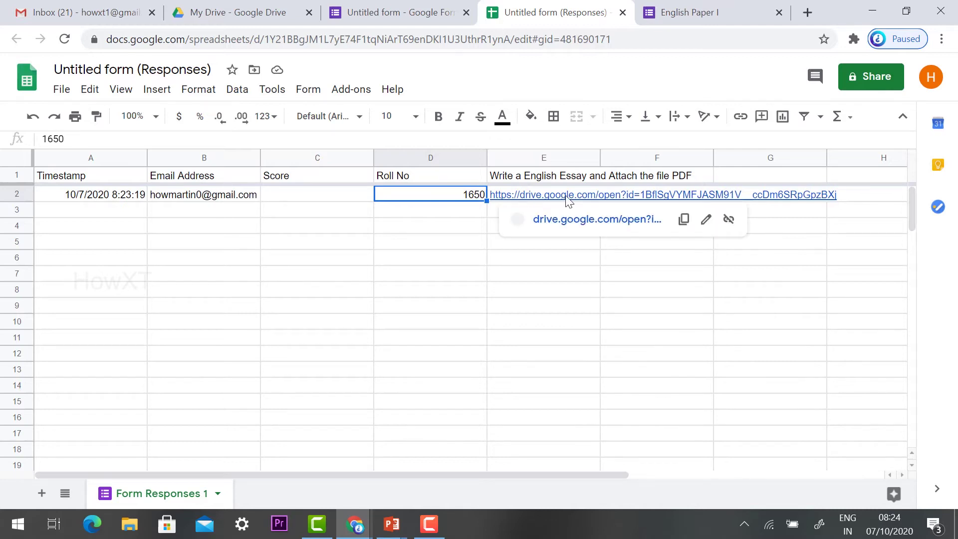
click(627, 196)
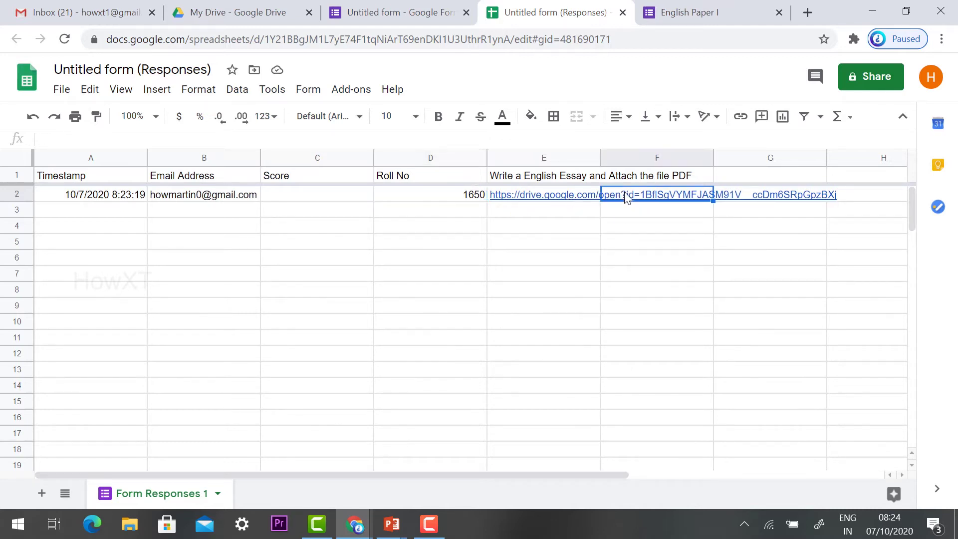
click(551, 198)
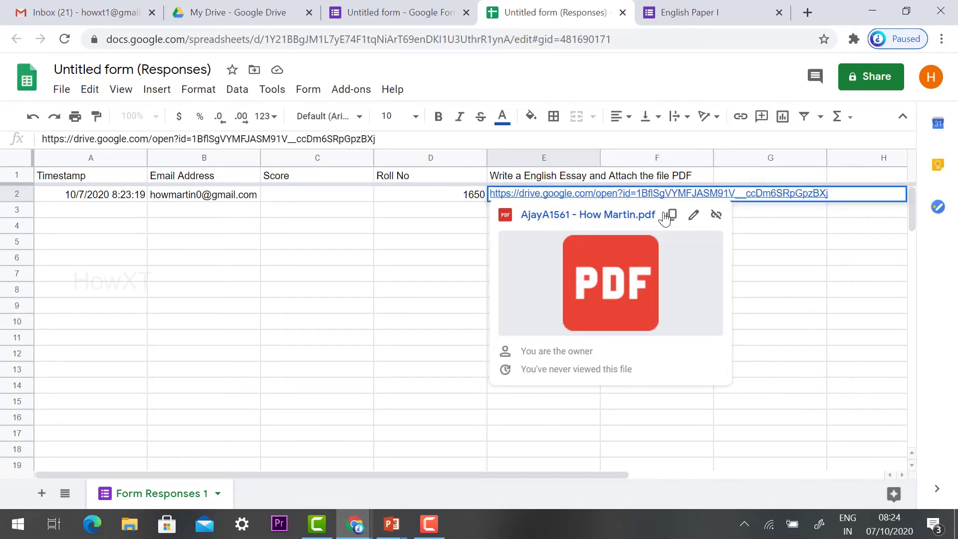
click(592, 220)
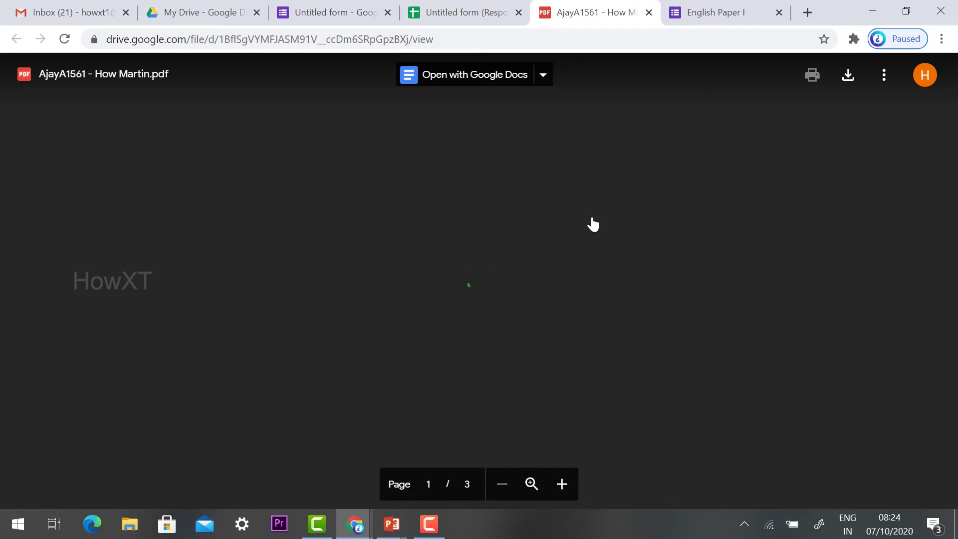
scroll(592, 217, down, 20)
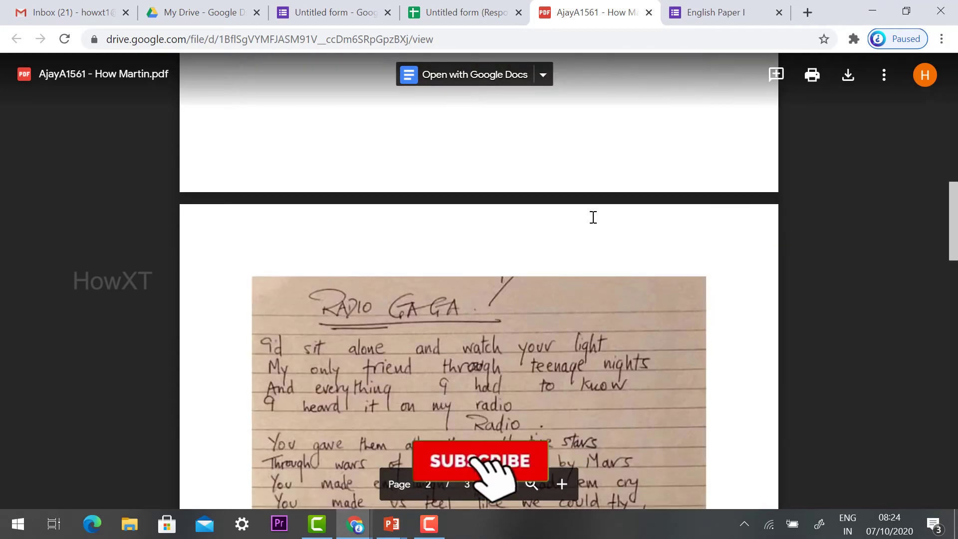
scroll(593, 217, down, 3)
scroll(593, 217, up, 20)
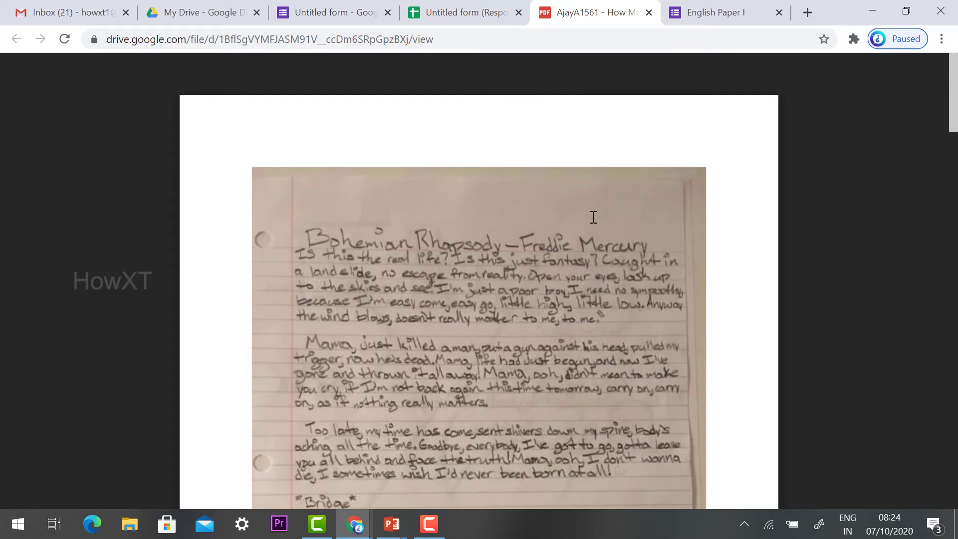
scroll(593, 217, down, 8)
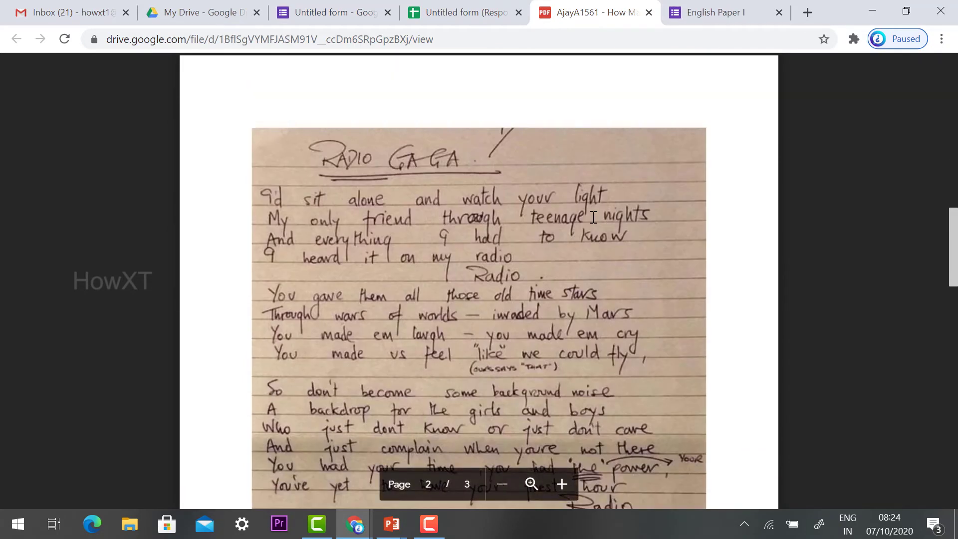
scroll(593, 217, down, 6)
scroll(593, 217, up, 8)
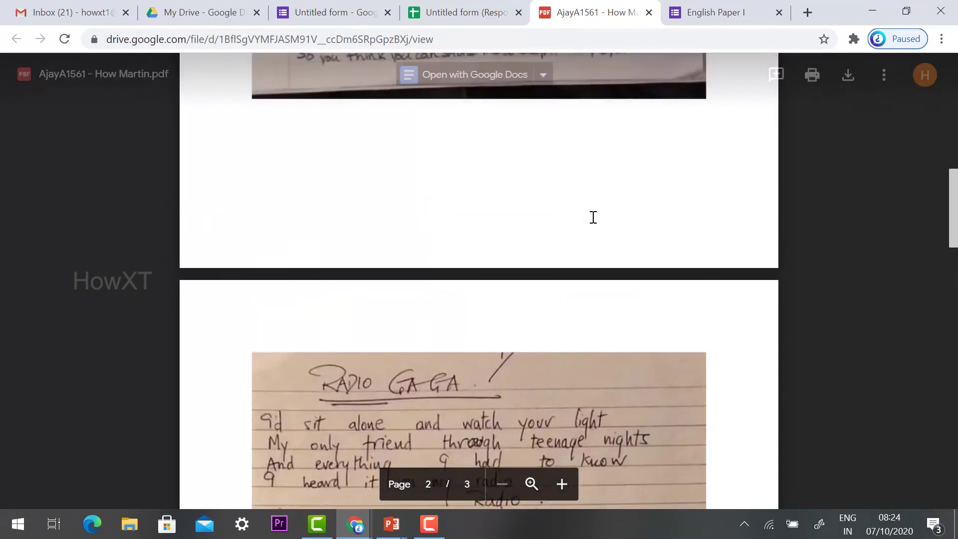
scroll(593, 217, up, 8)
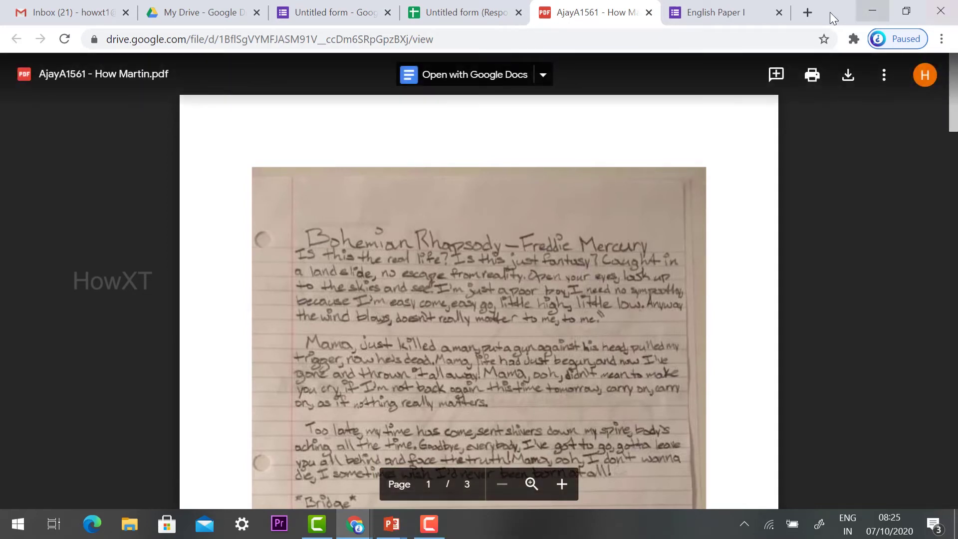
- Search the web for "lumin pdf" in a new browser tab and open the Lumin PDF website
click(787, 6)
click(807, 12)
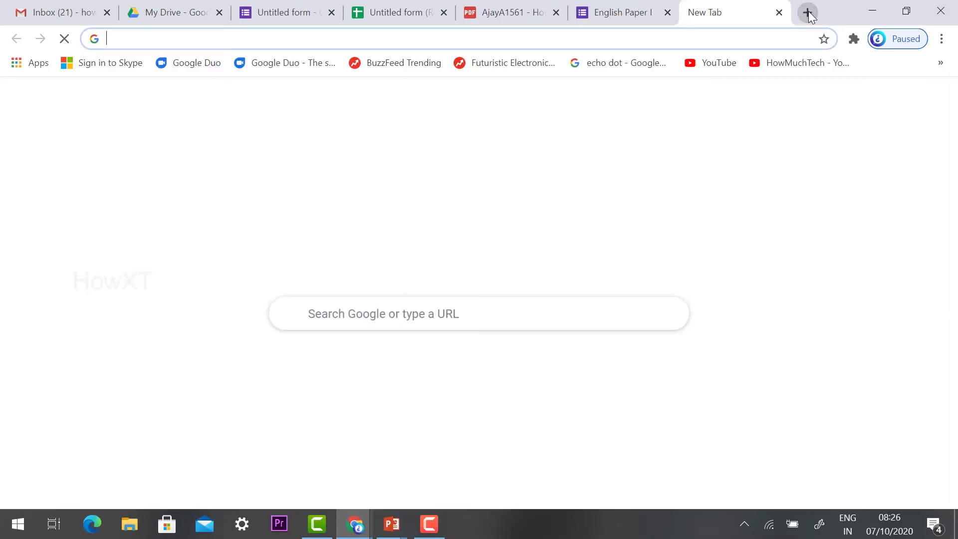
text(lumin)
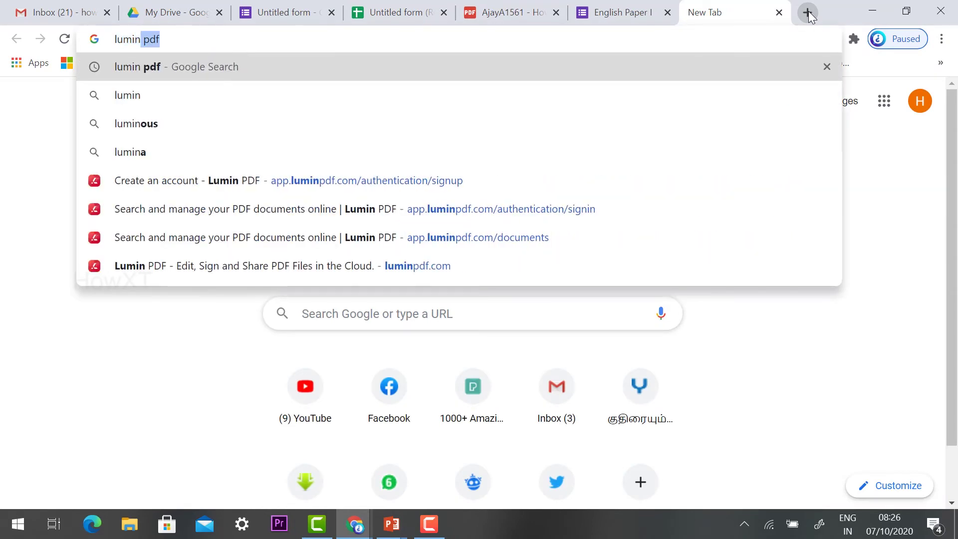
key(Return)
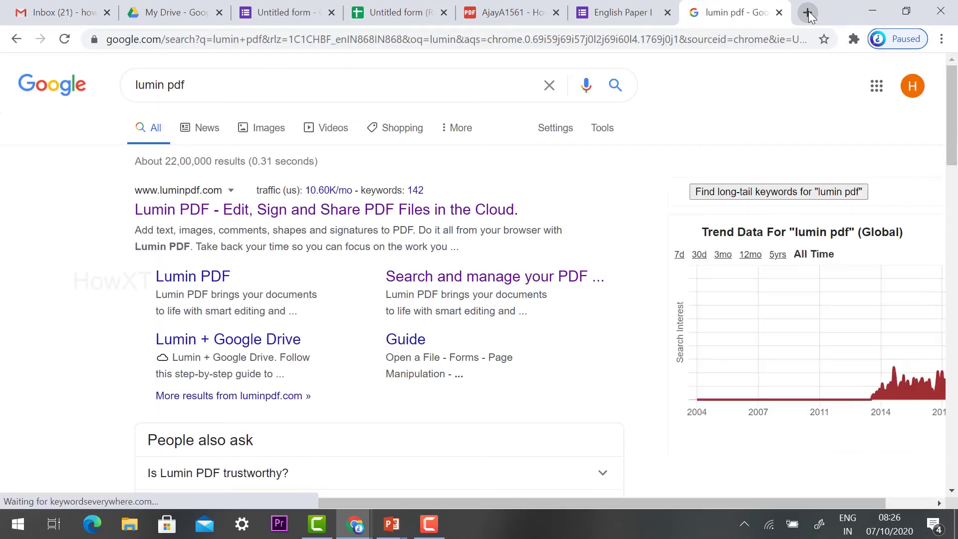
click(342, 210)
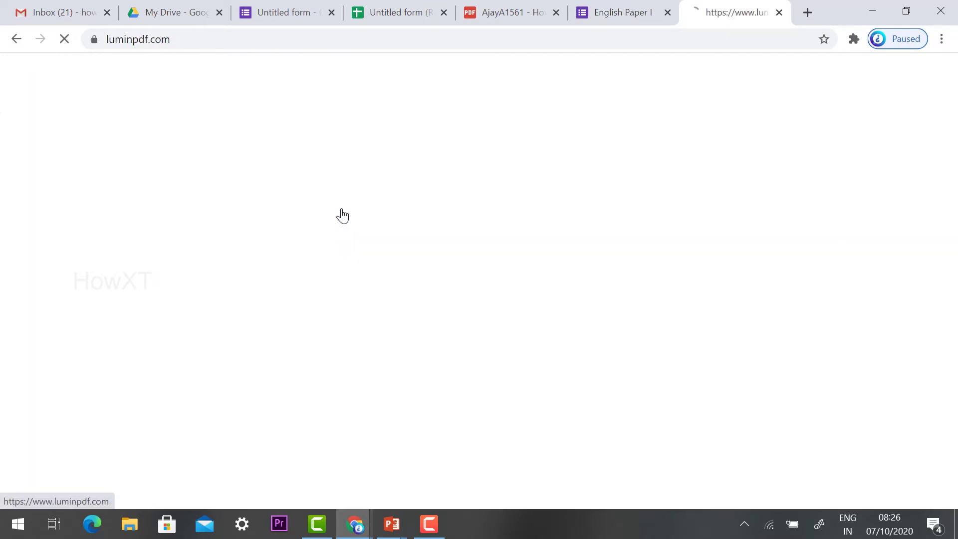
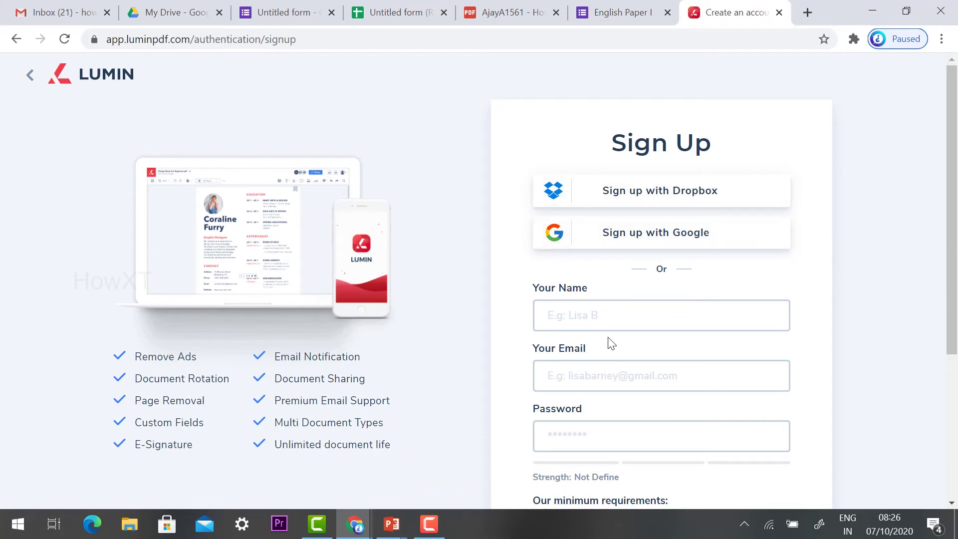
- Sign up for Lumin PDF with the signed-in Google account, reviewing and allowing the requested Google Drive permissions
click(634, 240)
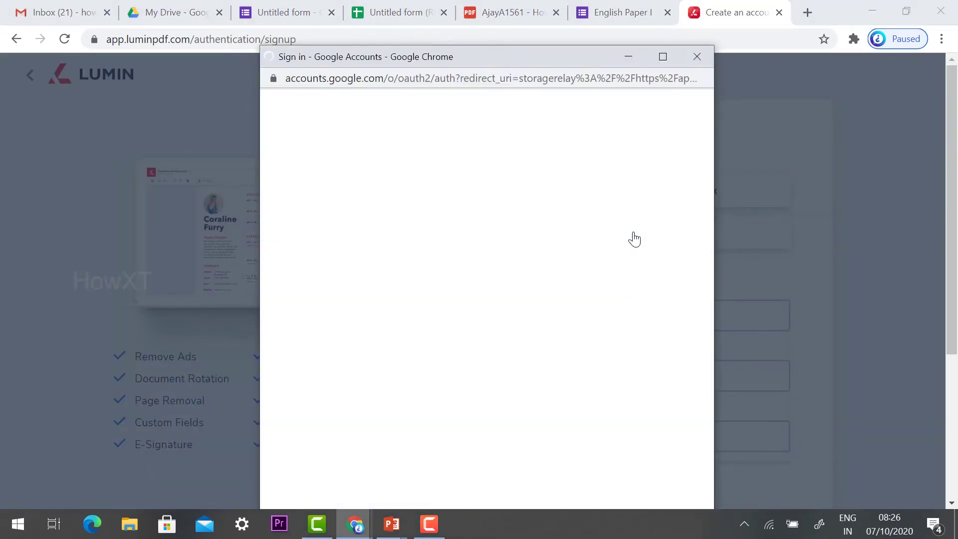
scroll(507, 370, down, 3)
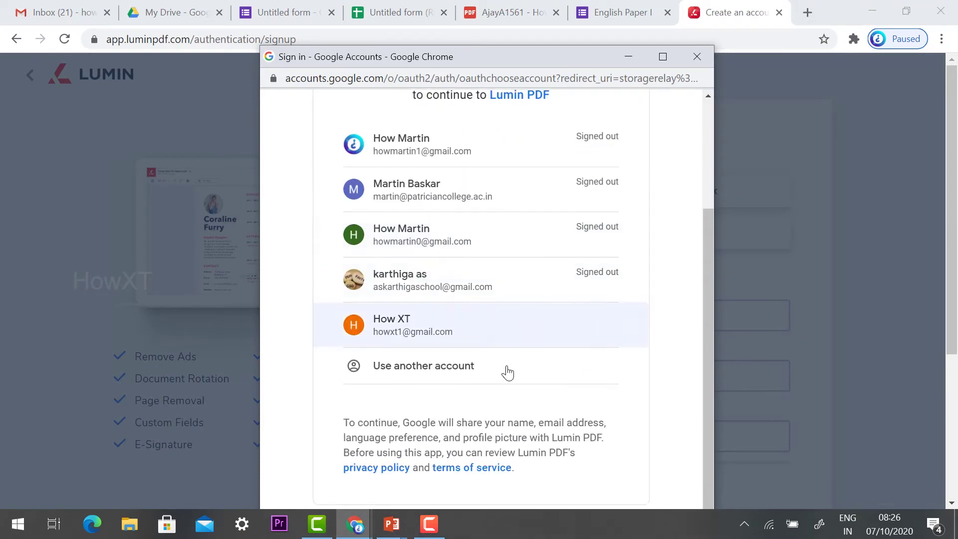
click(417, 324)
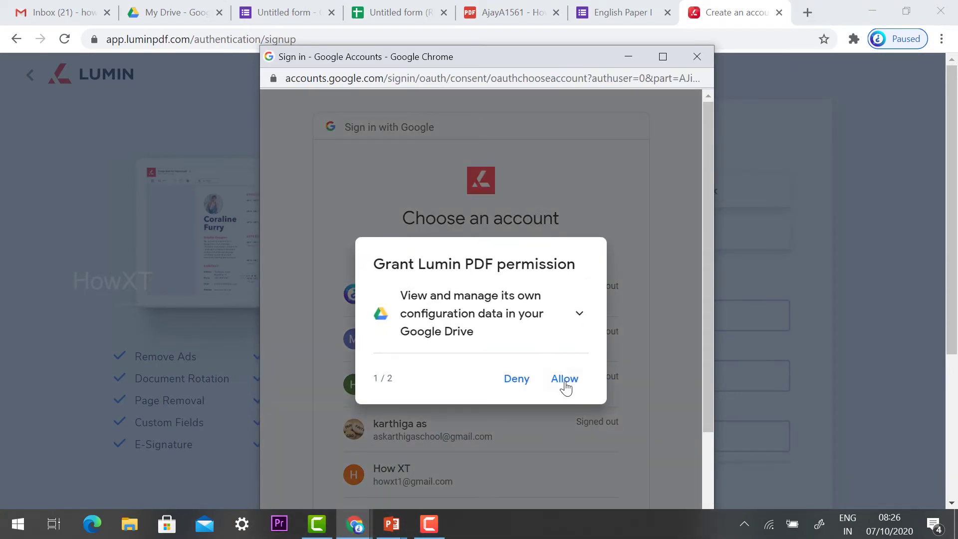
click(566, 387)
click(562, 387)
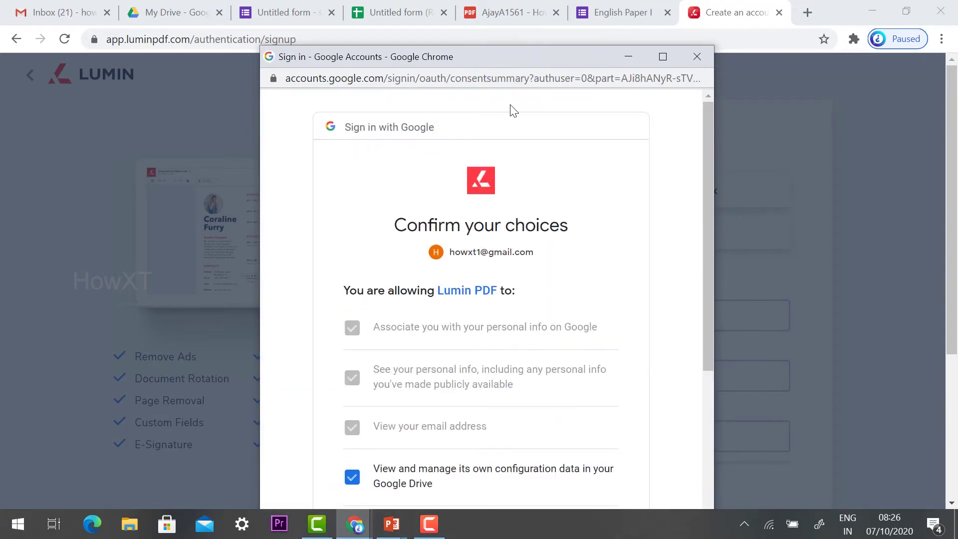
scroll(504, 144, down, 6)
scroll(499, 154, up, 6)
scroll(501, 306, down, 6)
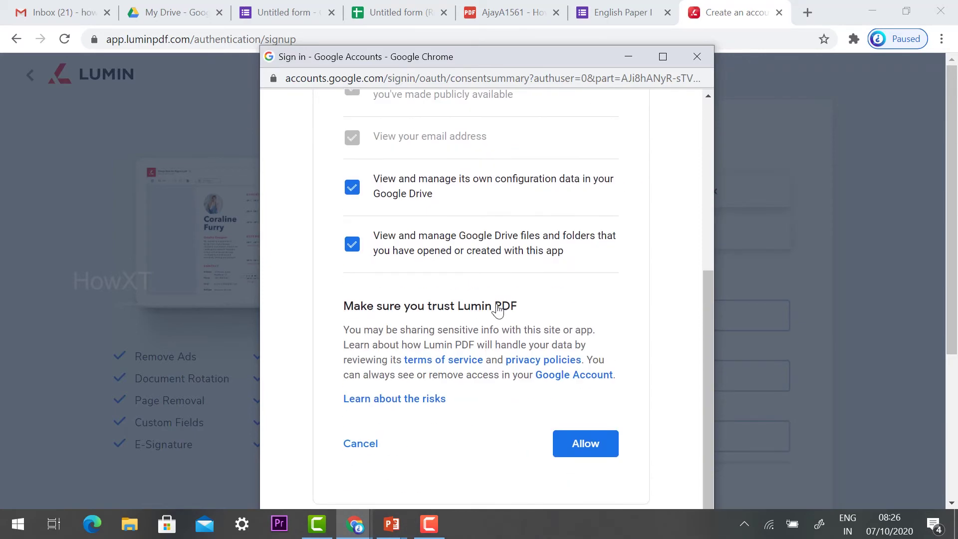
click(586, 445)
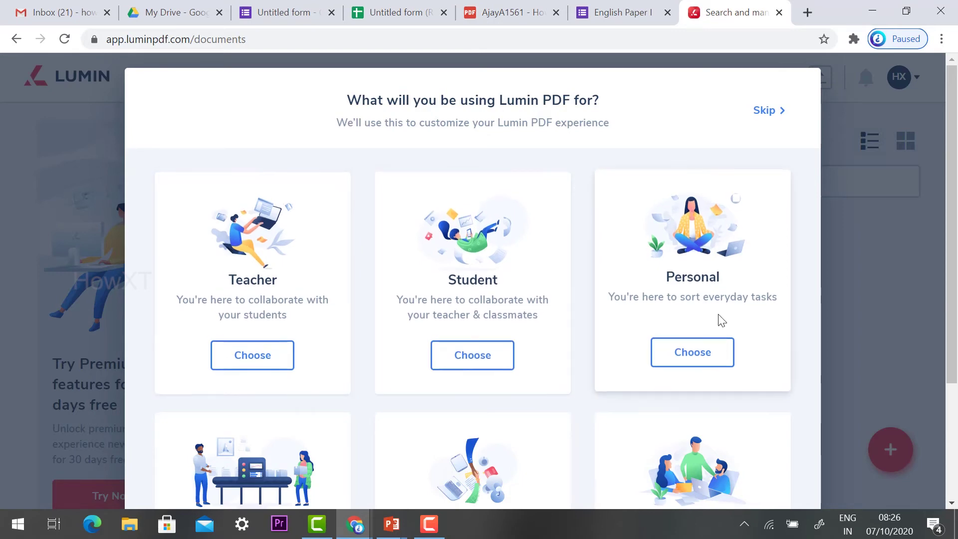
- Choose Teacher as the Lumin PDF usage, skipping the team invitations and the 30-day free offer
click(262, 354)
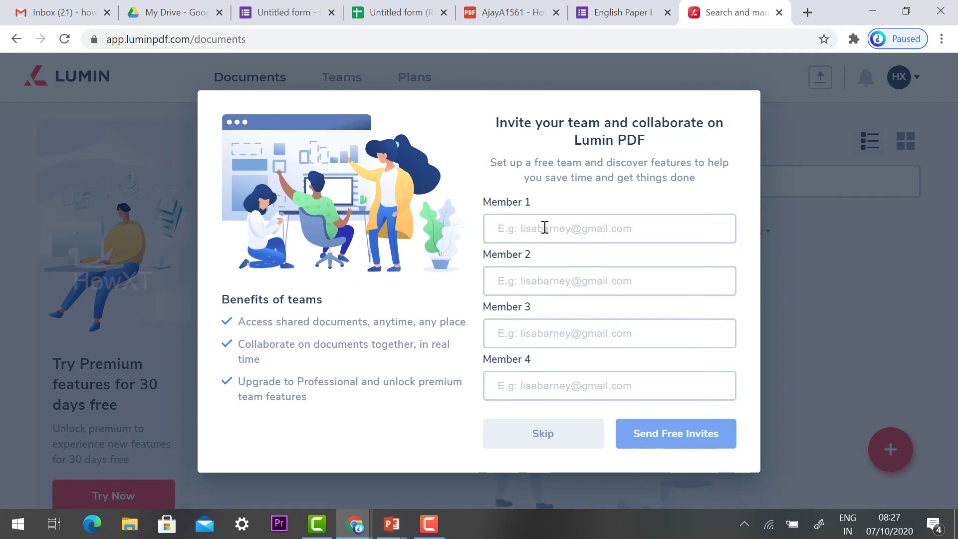
click(530, 436)
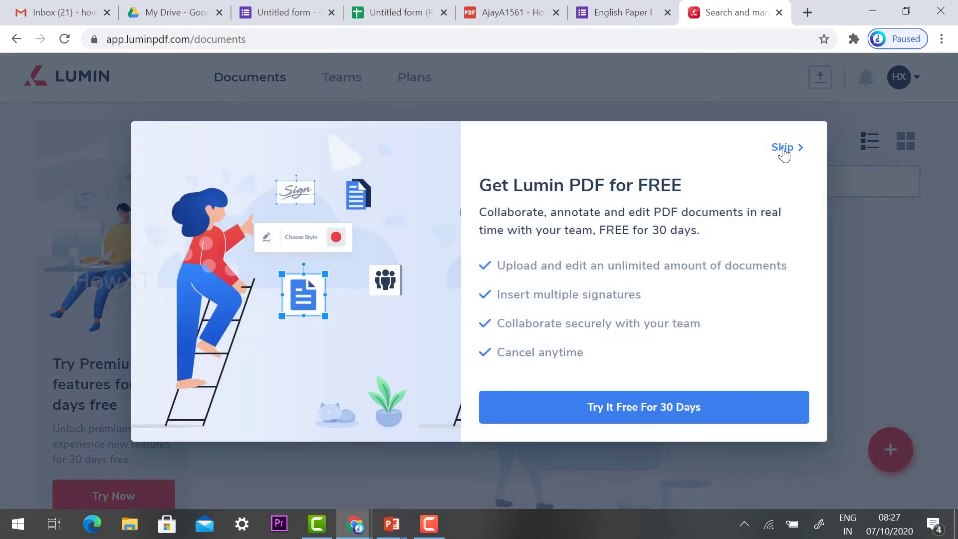
click(782, 148)
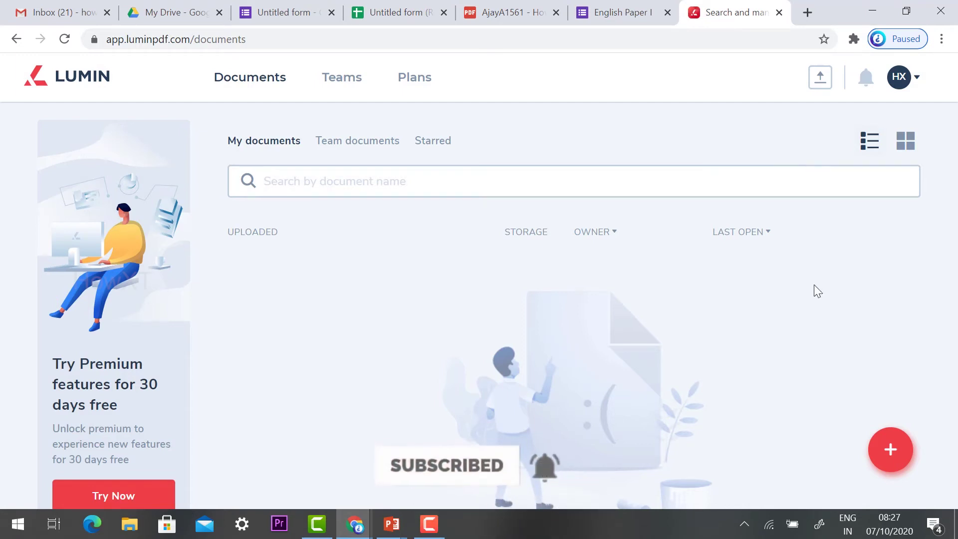
- Start adding a Lumin document from Google Drive and select the student's essay PDF
click(891, 449)
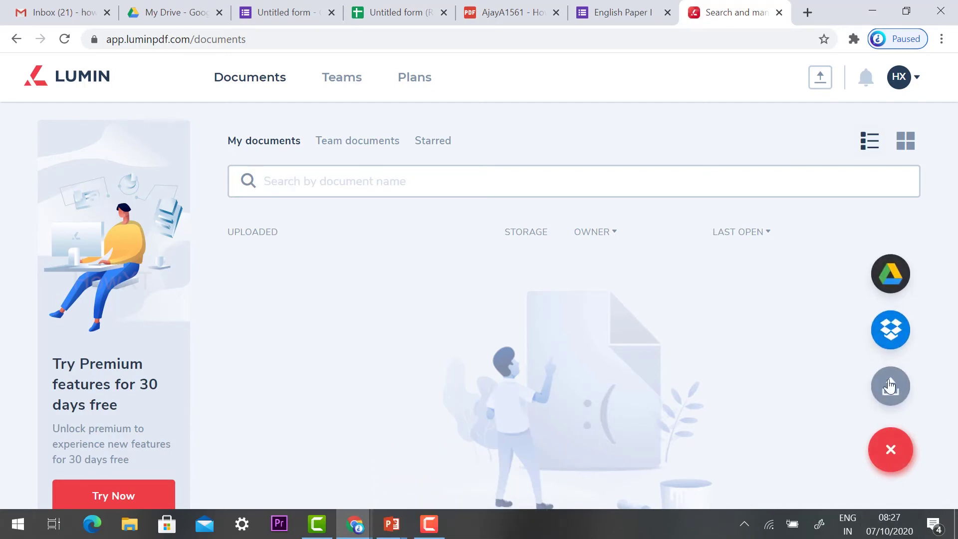
click(891, 276)
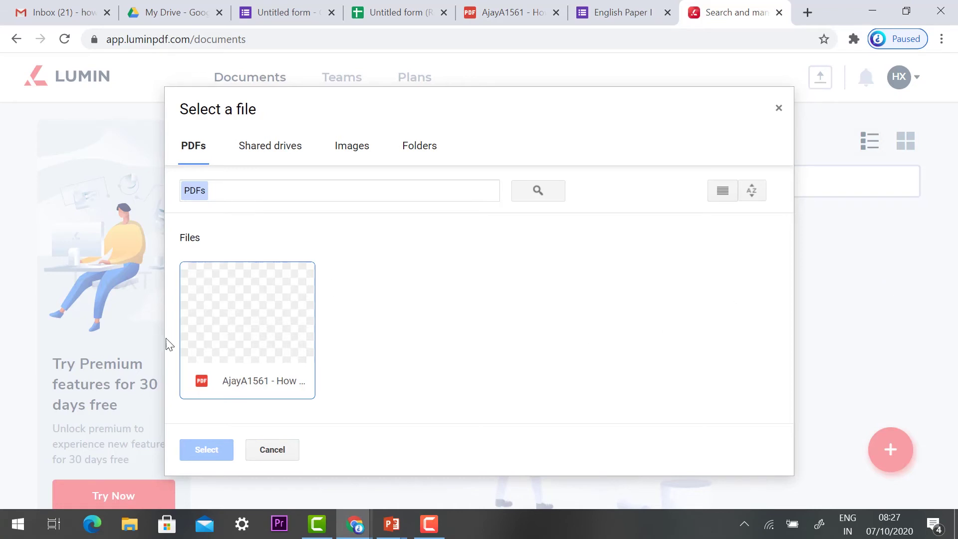
click(220, 318)
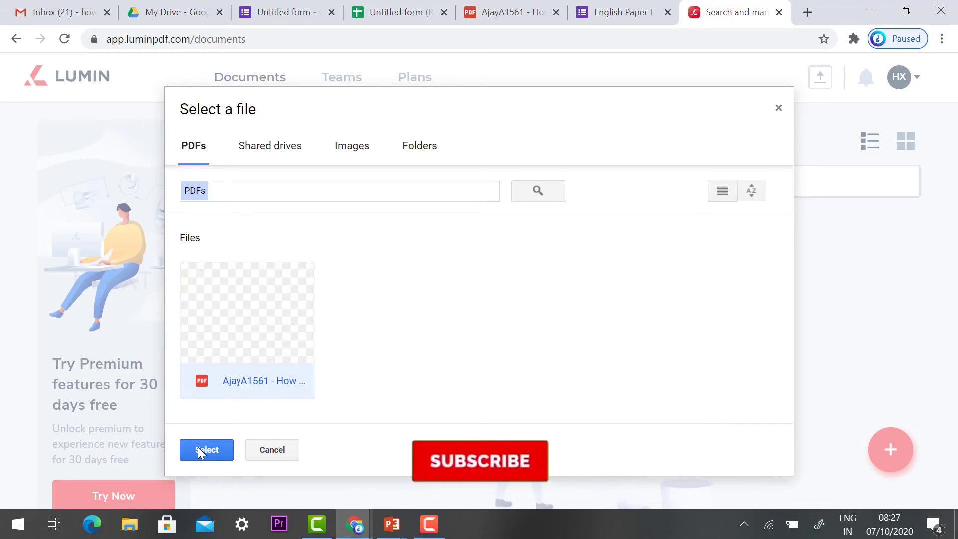
- Check the responses spreadsheet, leaving the essay link cell and dismissing the document status tip, and revisit the form
click(409, 6)
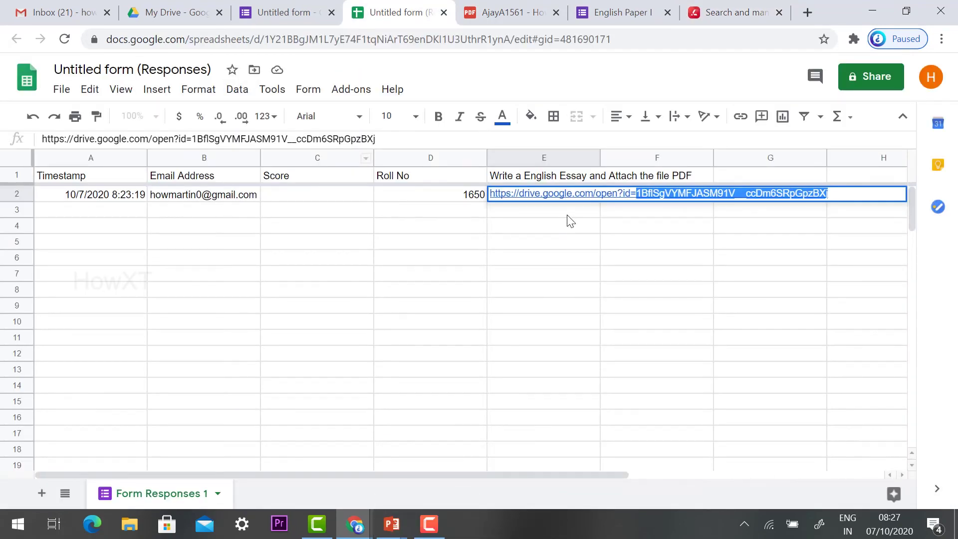
key(Return)
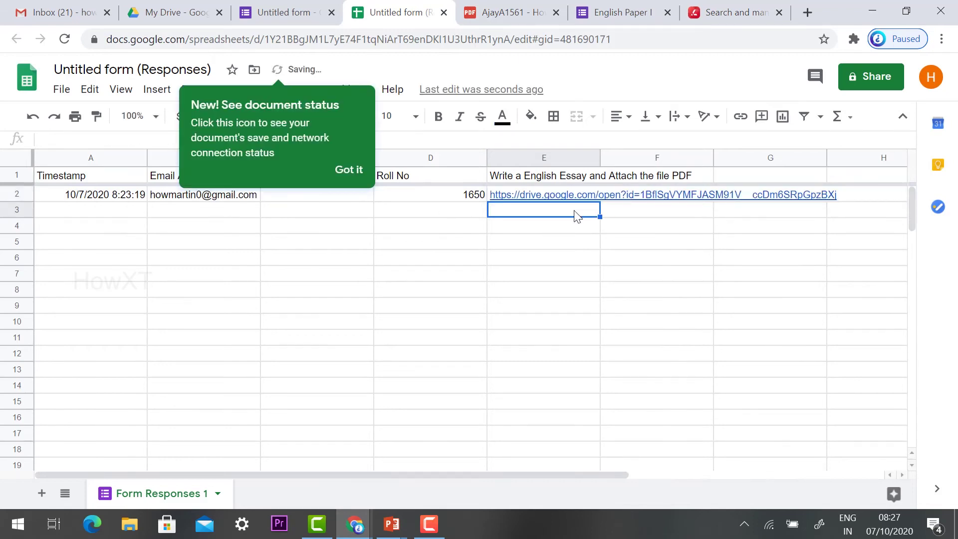
click(349, 172)
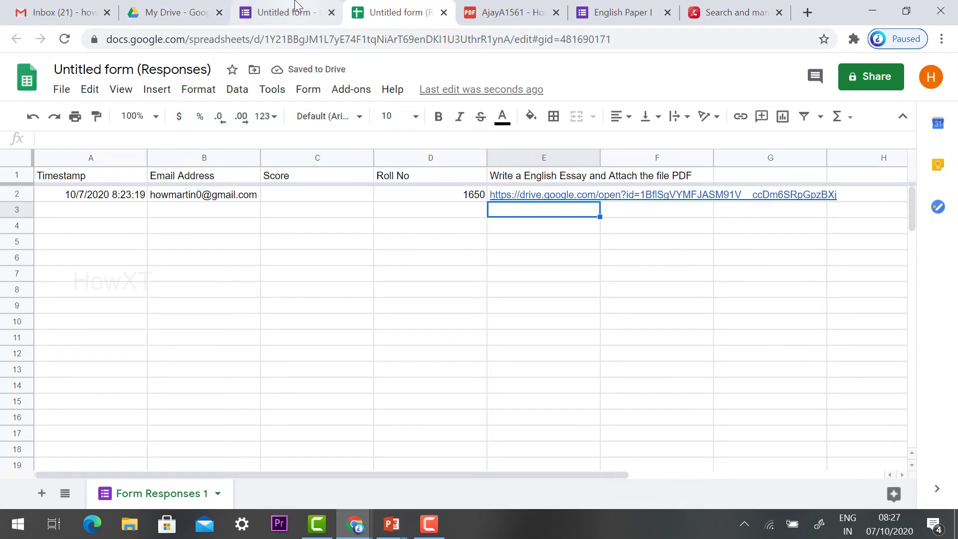
click(285, 12)
- Return to Lumin PDF and import the selected essay PDF from Google Drive
click(731, 13)
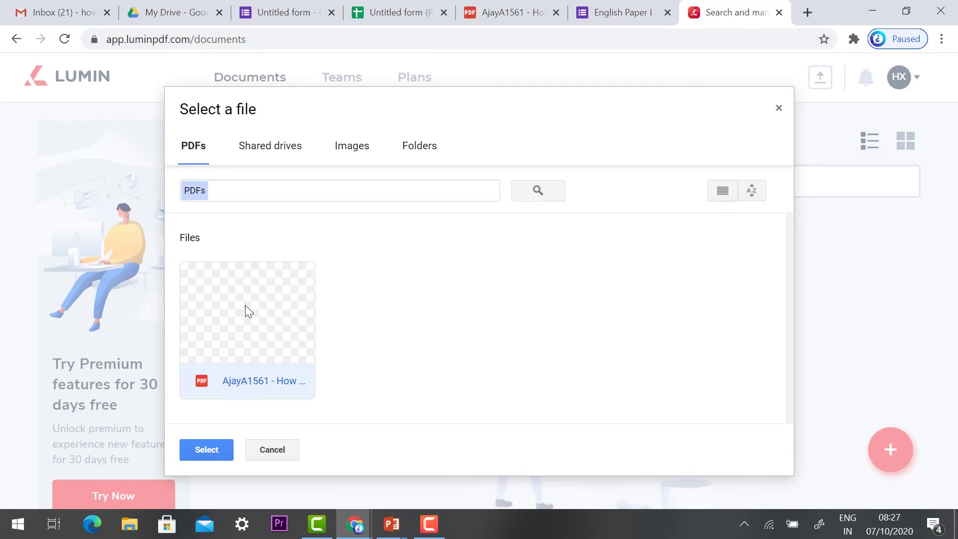
click(199, 453)
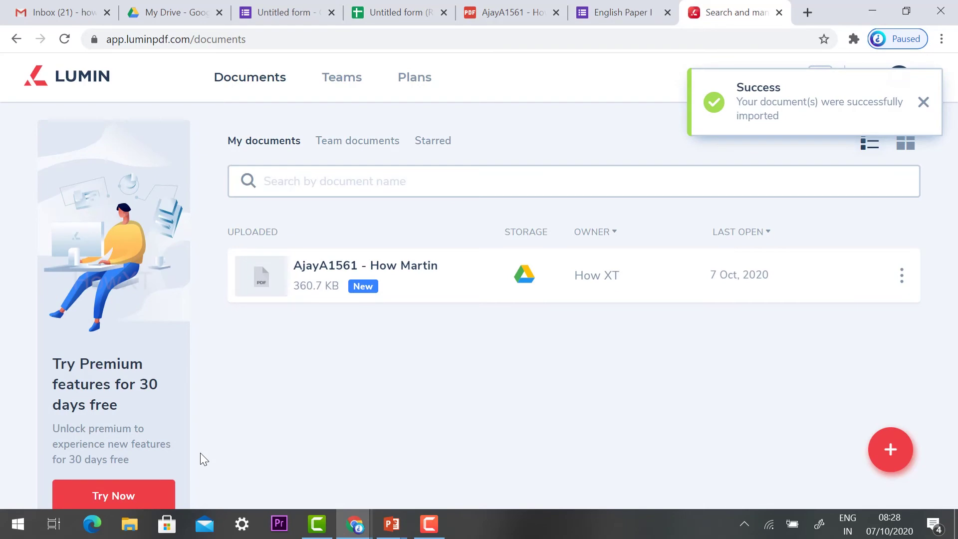
- Open the imported essay PDF, declining the Professional plan upgrade, and look through its pages
click(325, 269)
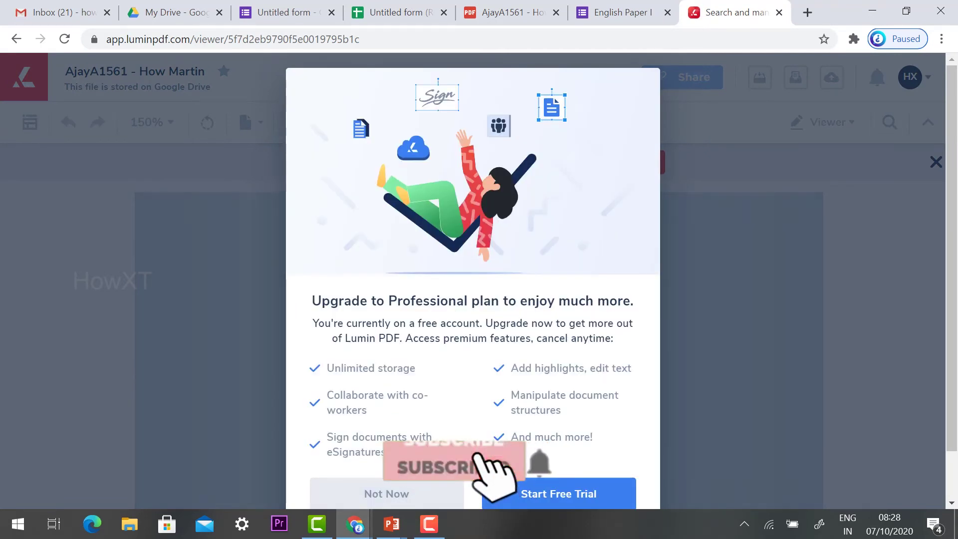
click(701, 286)
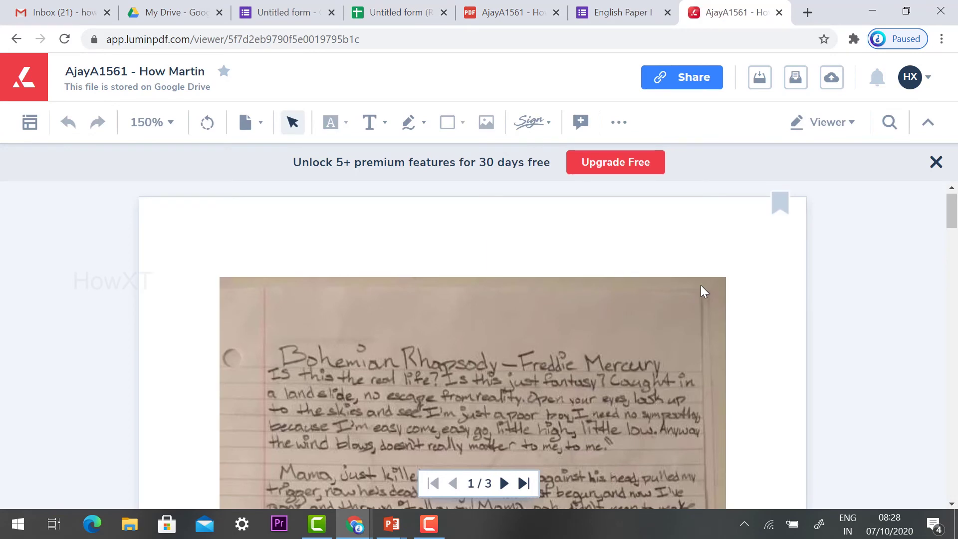
scroll(700, 286, down, 10)
scroll(701, 286, down, 20)
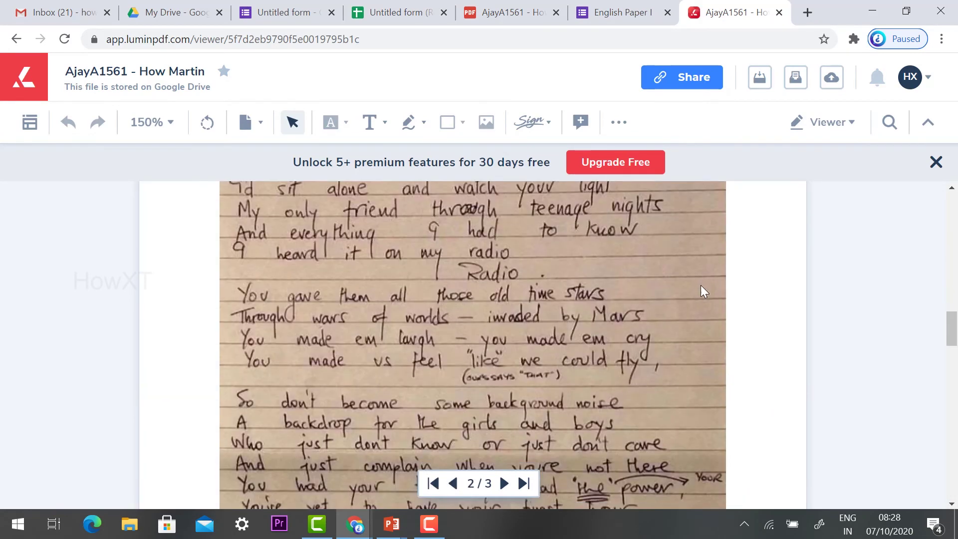
scroll(701, 285, up, 20)
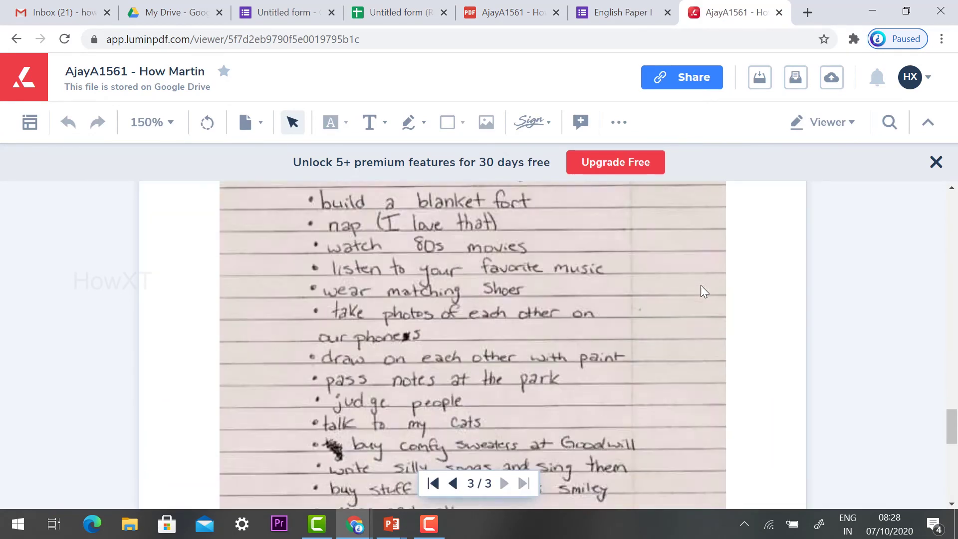
scroll(700, 285, up, 6)
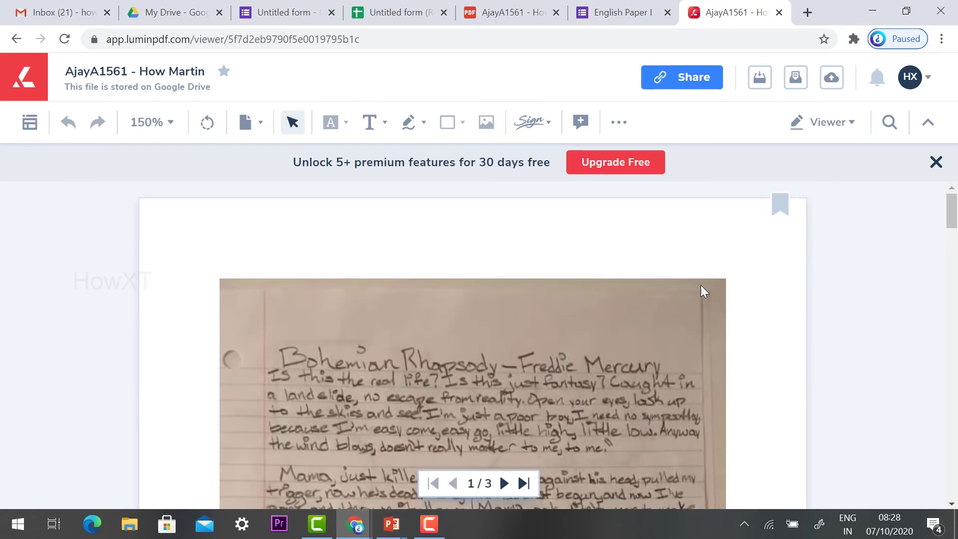
scroll(701, 285, down, 2)
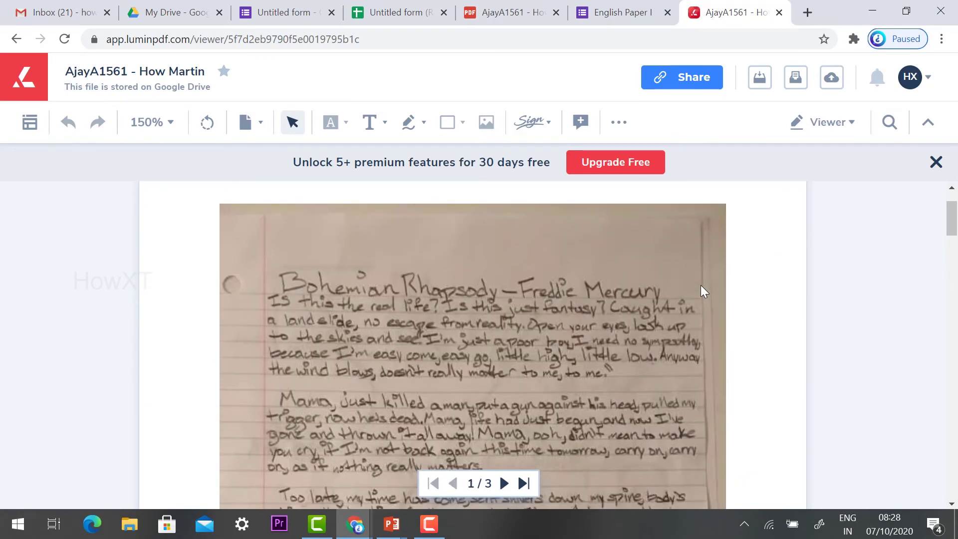
- Set the freehand pen to red with a thickness of 2 pt
click(424, 128)
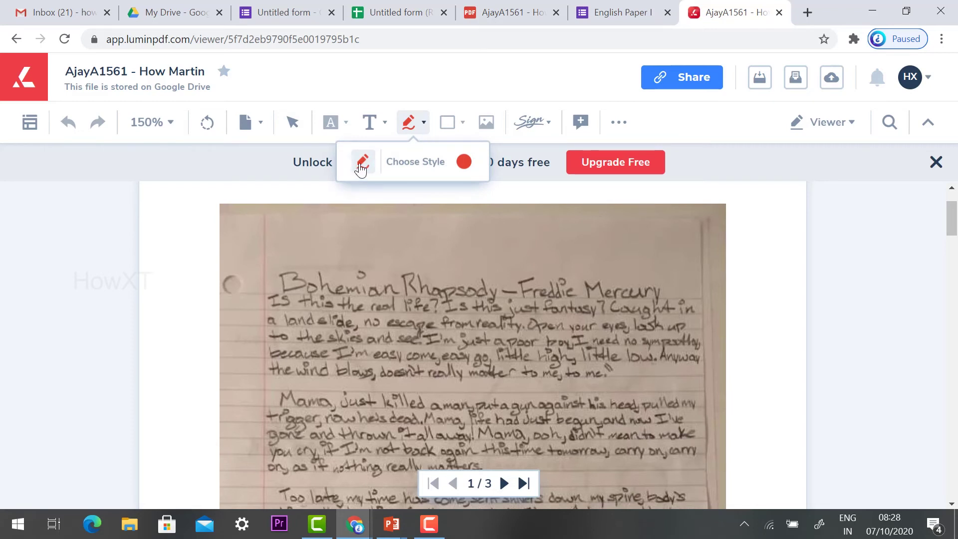
click(465, 162)
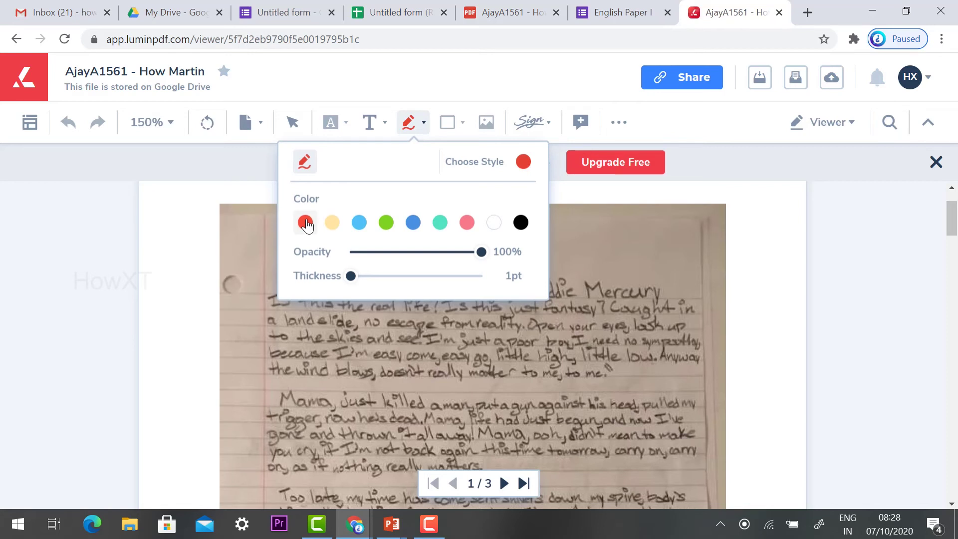
click(305, 223)
drag(353, 280, 360, 282)
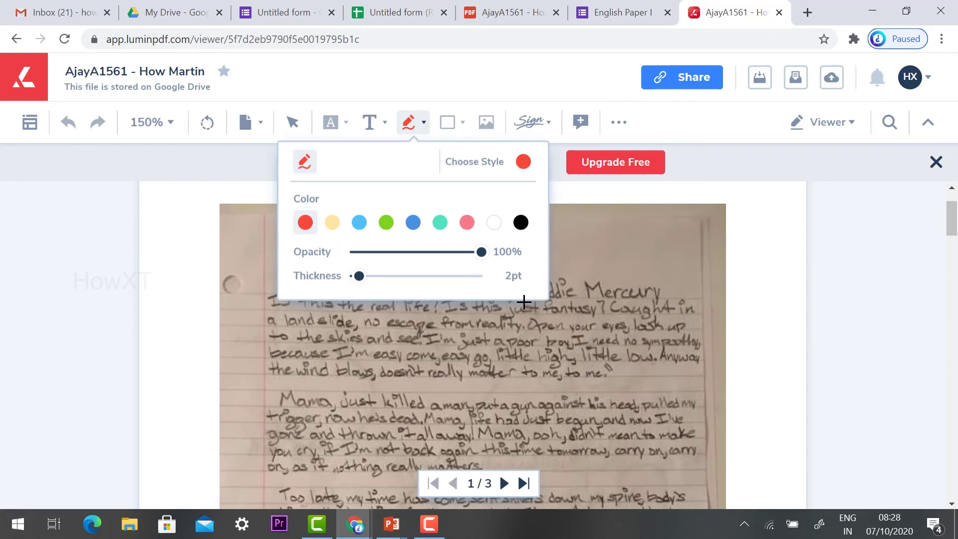
click(401, 131)
mouse_move(415, 124)
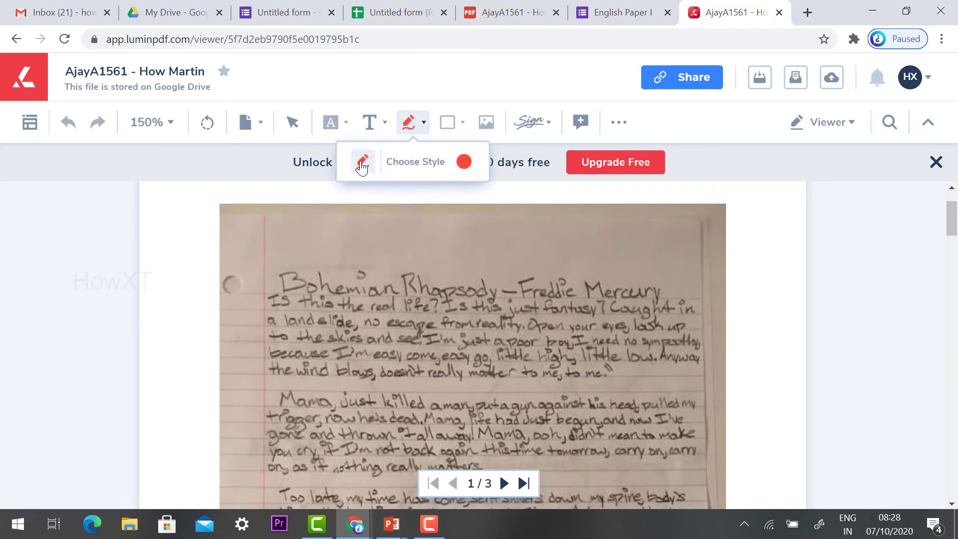
- Draw red ticks across the opening paragraph and the "Too late" paragraph on page 1, with handwritten margin scores of 2 and 5
scroll(292, 262, down, 2)
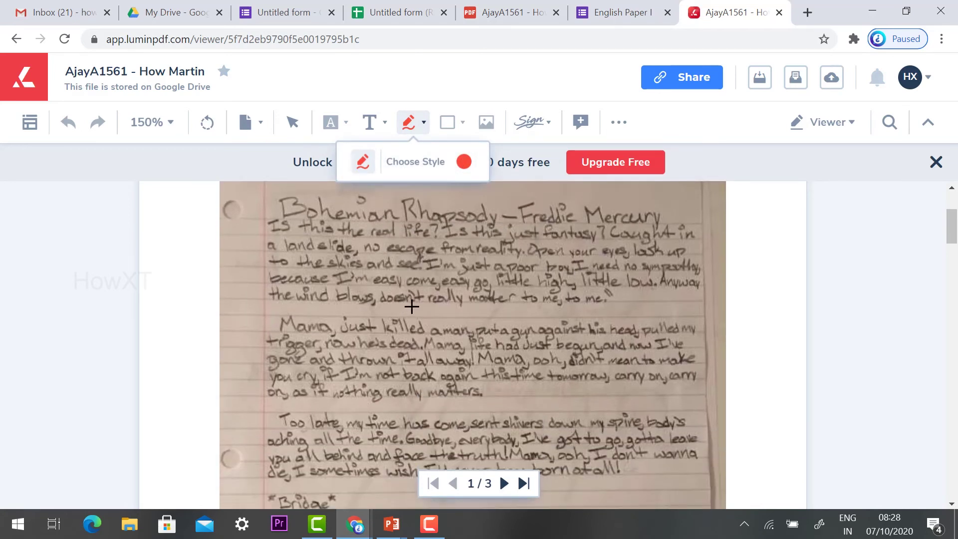
drag(412, 307, 603, 229)
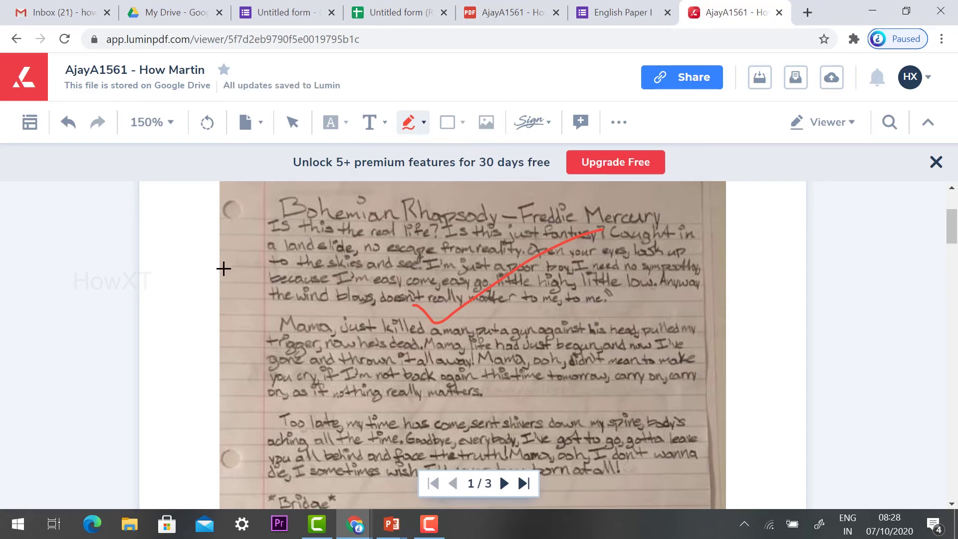
mouse_move(235, 257)
mouse_down()
mouse_move(240, 293)
mouse_move(269, 277)
mouse_up()
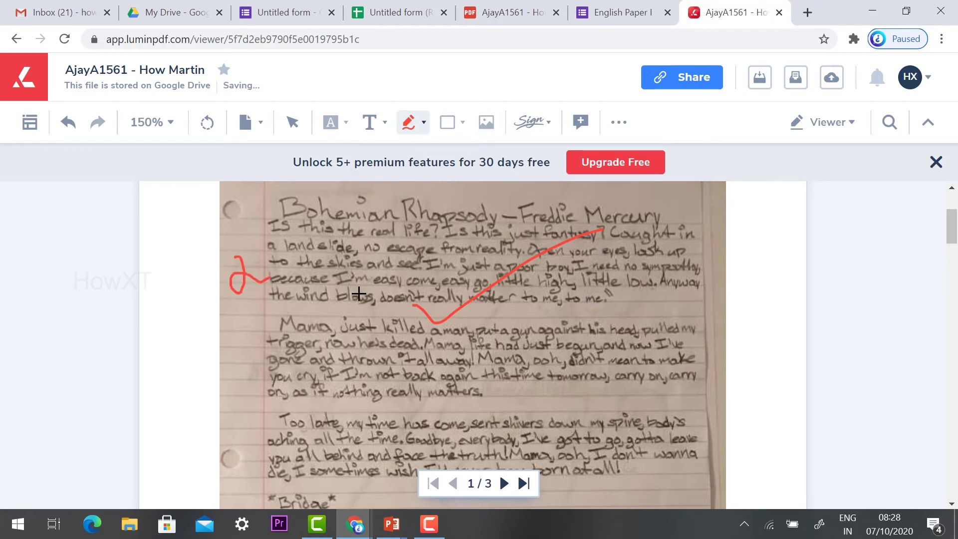
scroll(494, 288, down, 4)
drag(354, 348, 649, 225)
drag(244, 244, 261, 303)
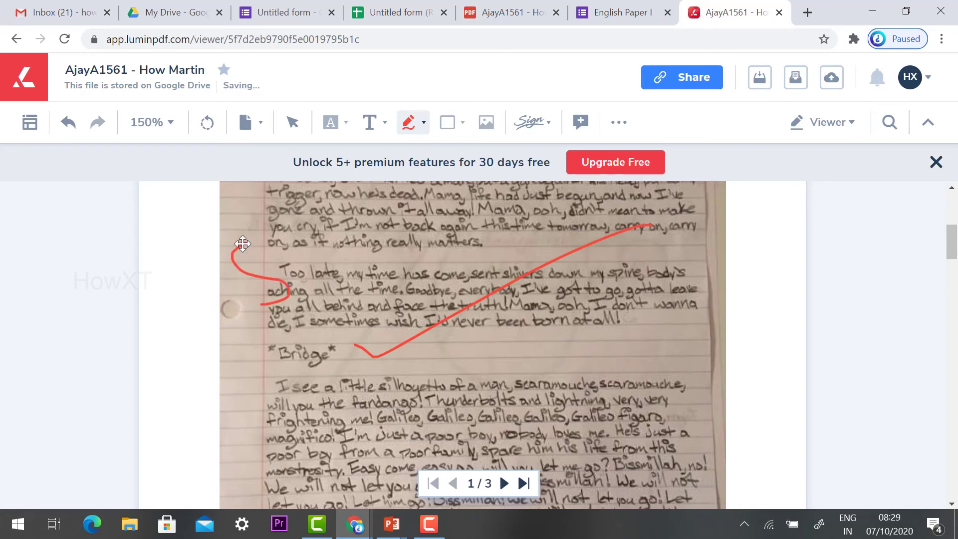
- Circle the "Let him go!" passage in the paragraph below Bridge, adding a tick and a handwritten margin score beside it
scroll(329, 301, down, 5)
scroll(329, 300, up, 2)
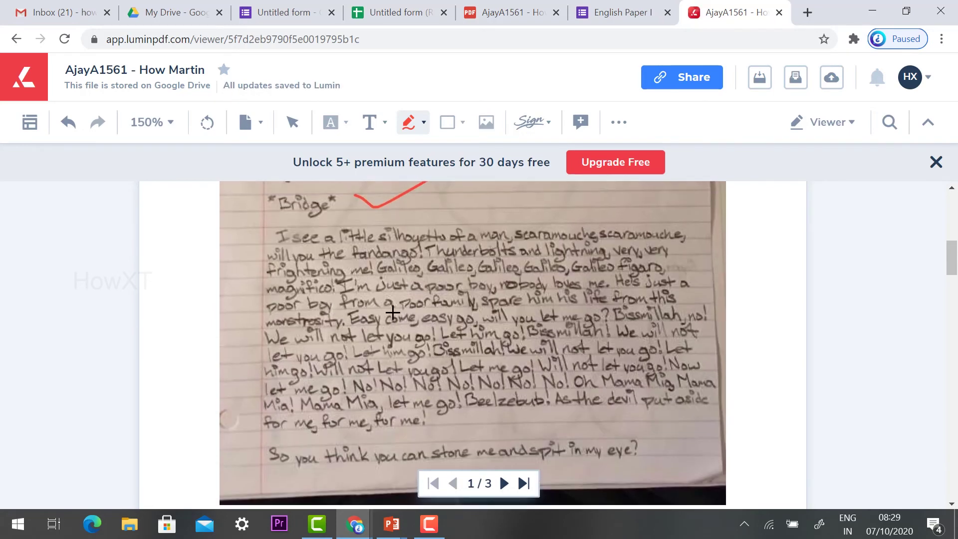
mouse_move(525, 342)
mouse_down()
mouse_move(414, 352)
mouse_move(514, 305)
mouse_move(519, 355)
mouse_move(504, 352)
mouse_up()
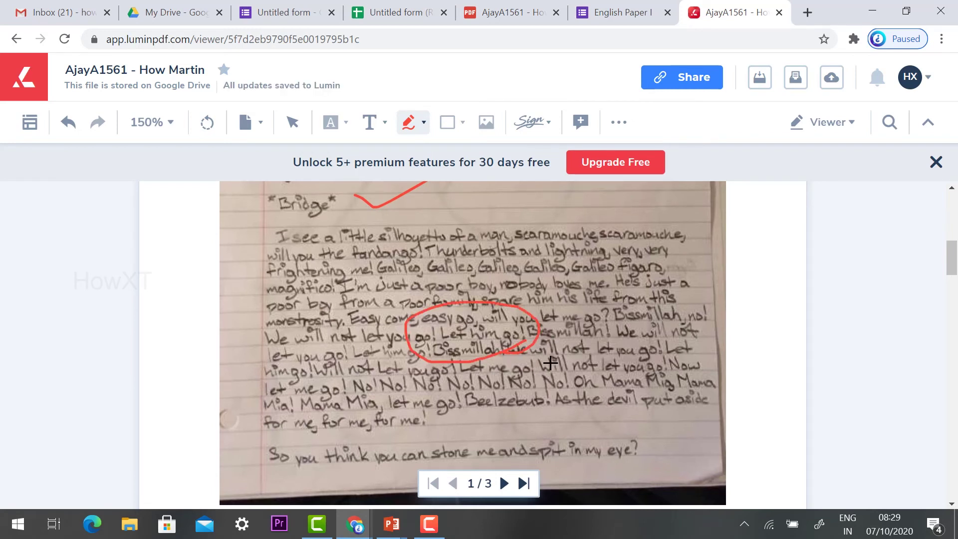
drag(550, 363, 636, 312)
drag(228, 320, 256, 364)
- Draw a large red cross over the verses around "You gave them all those old time stars" on page 2
scroll(226, 289, down, 15)
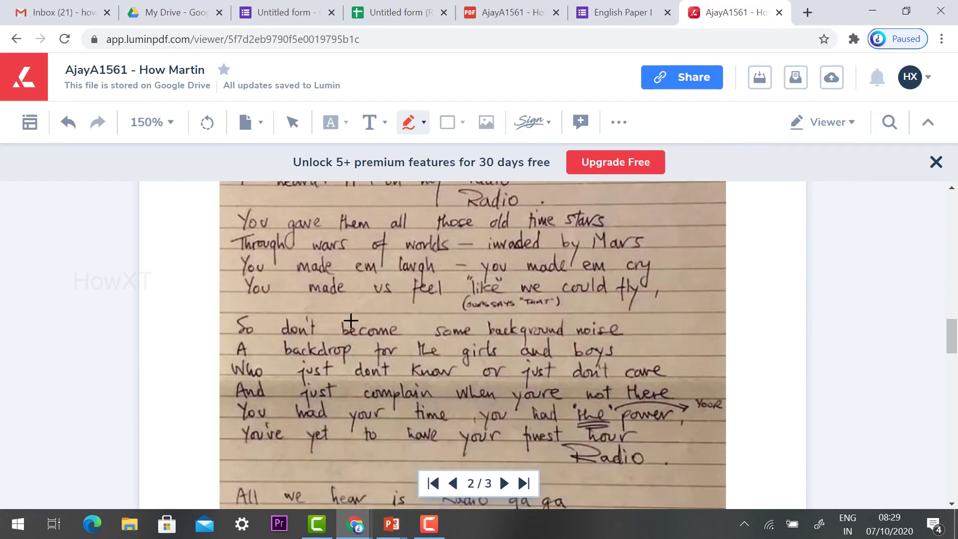
scroll(350, 321, up, 3)
scroll(280, 281, down, 2)
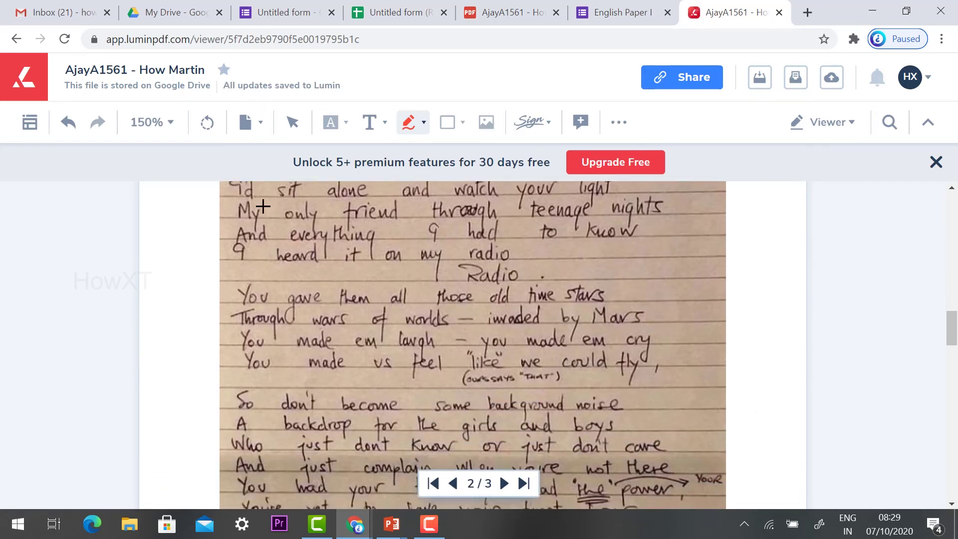
drag(263, 206, 423, 361)
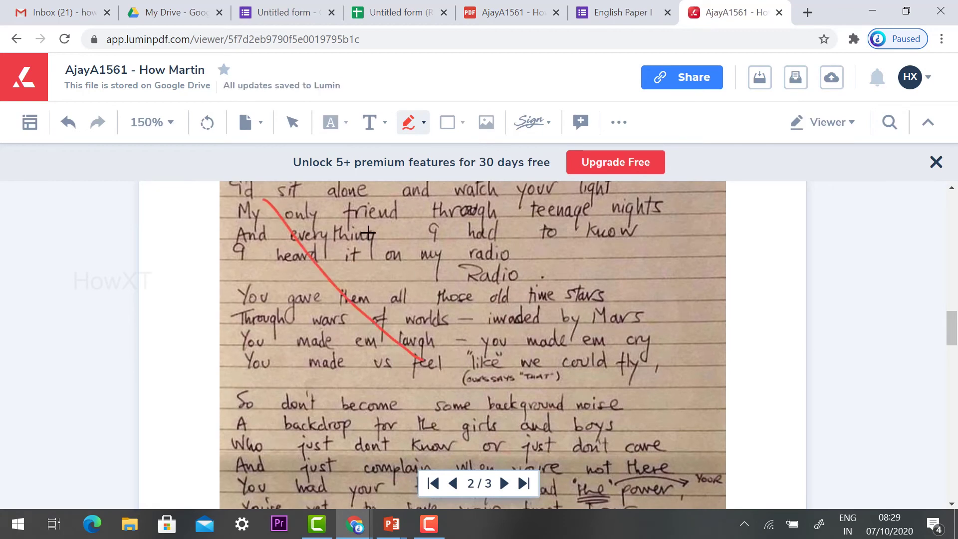
drag(374, 227, 299, 351)
- Draw a tick across the lines above "All we hear is Radio ga ga" on page 2 and handwrite a margin score
scroll(377, 304, down, 5)
scroll(377, 304, up, 2)
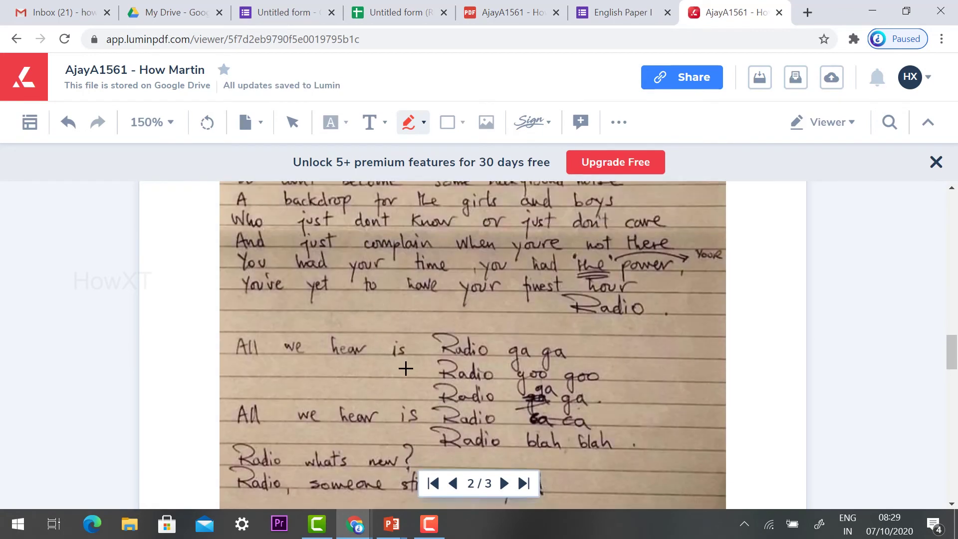
drag(367, 357, 669, 275)
mouse_move(256, 318)
mouse_down()
mouse_move(252, 362)
mouse_move(267, 389)
mouse_up()
drag(260, 314, 349, 270)
- On page 3, circle and cross "build a blanket fort", tick "listen to your favorite music" and cross "take photos of each other"
scroll(319, 291, down, 15)
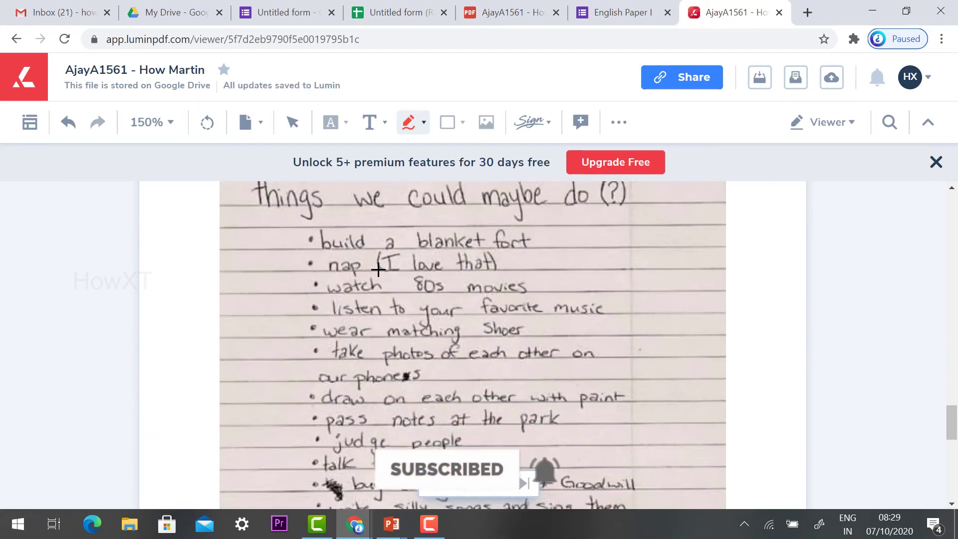
mouse_move(509, 249)
mouse_down()
mouse_move(309, 241)
mouse_move(511, 246)
mouse_move(528, 270)
mouse_move(558, 272)
mouse_up()
drag(608, 310, 691, 263)
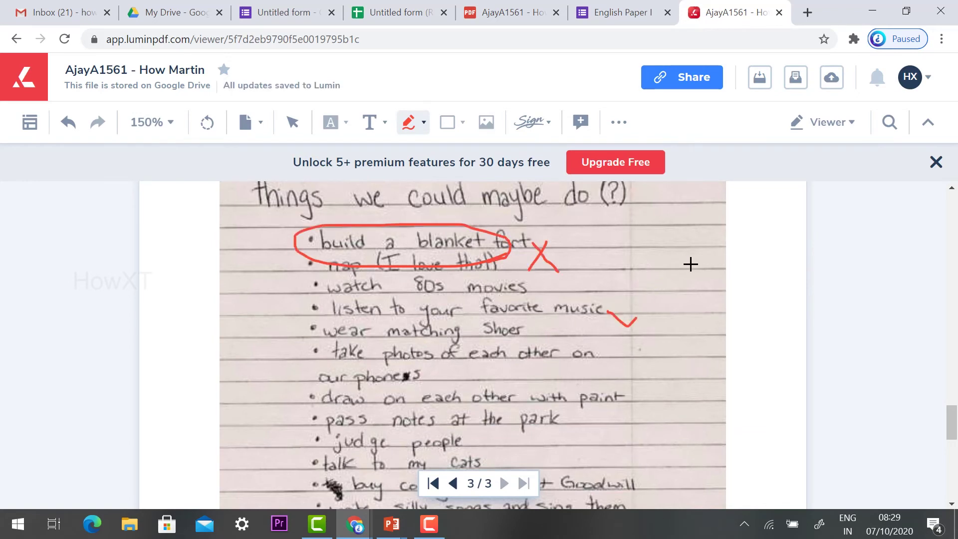
drag(632, 341, 607, 397)
drag(617, 356, 654, 384)
- Draw a tick beside "buy stuff that make us smiley" and a cross beside "Skype and eat crackers" on page 3
scroll(629, 430, down, 5)
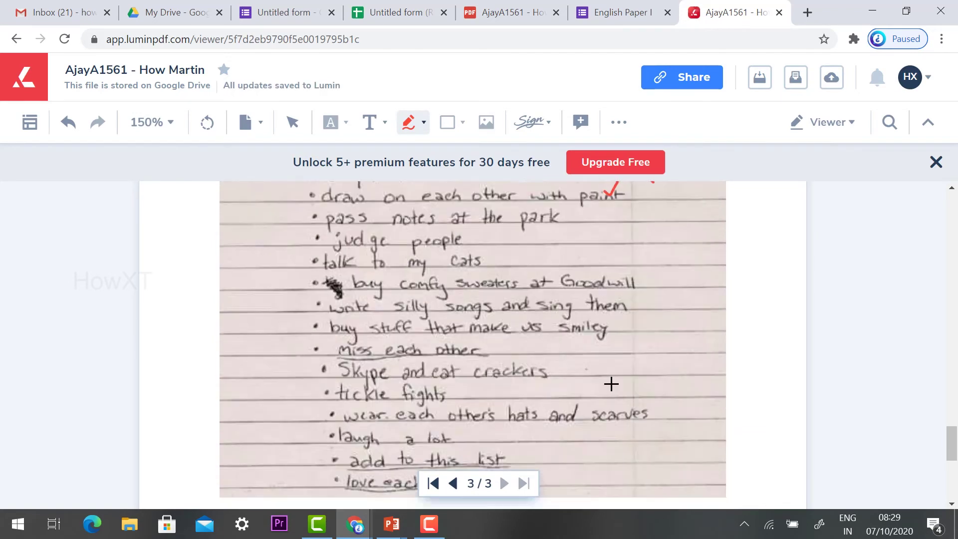
drag(606, 299, 687, 256)
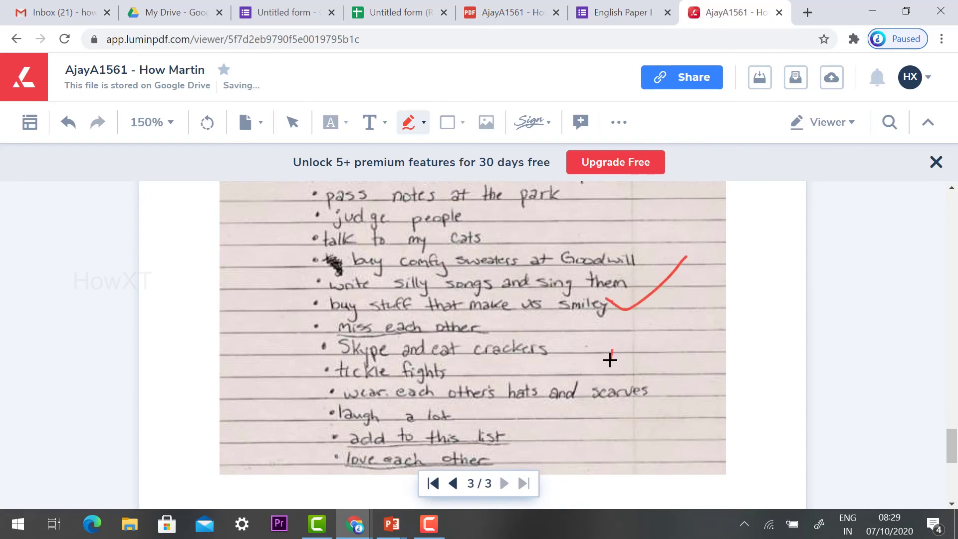
drag(620, 337, 603, 377)
drag(622, 343, 684, 401)
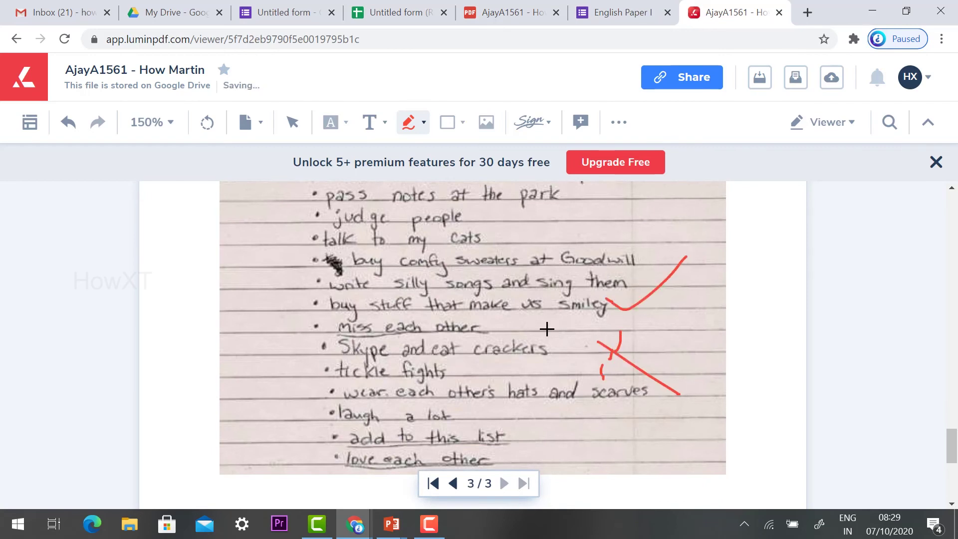
- Handwrite a score of 2 in the margin beside "talk to my cats" on page 3
scroll(552, 309, up, 5)
scroll(551, 283, down, 5)
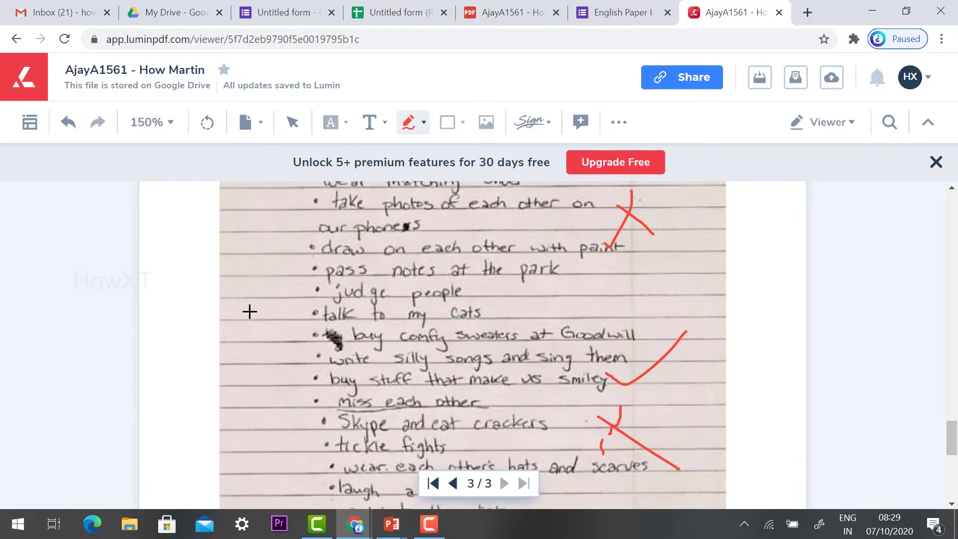
mouse_move(280, 300)
mouse_down()
mouse_move(320, 373)
mouse_move(334, 380)
mouse_up()
- Handwrite the total mark 15 over 30, separated by a slanted line, at the start of page 1
scroll(328, 324, up, 2)
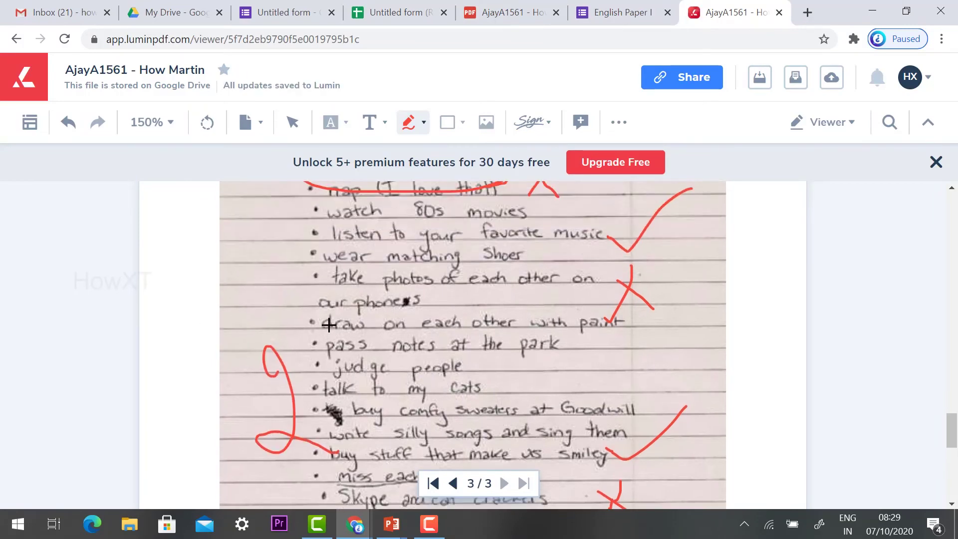
scroll(329, 325, up, 20)
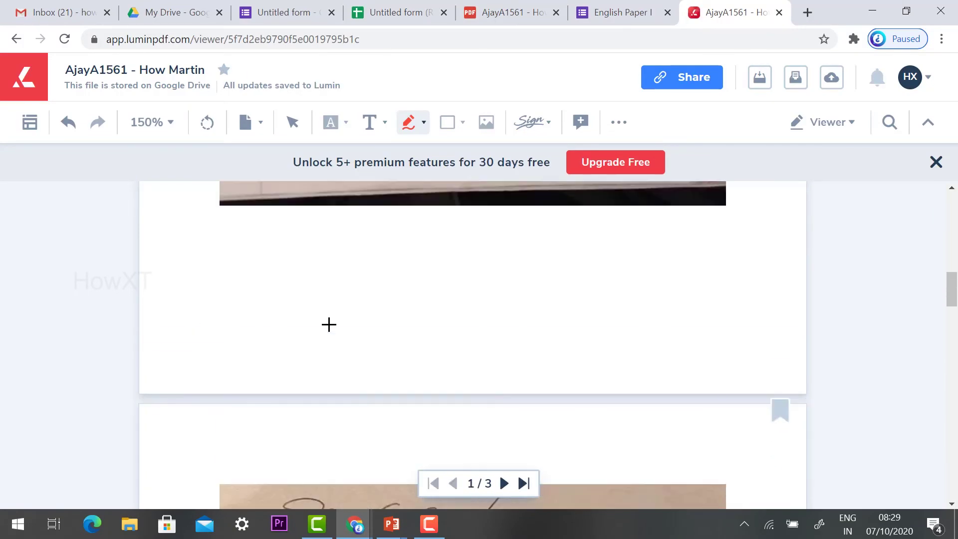
scroll(319, 300, up, 12)
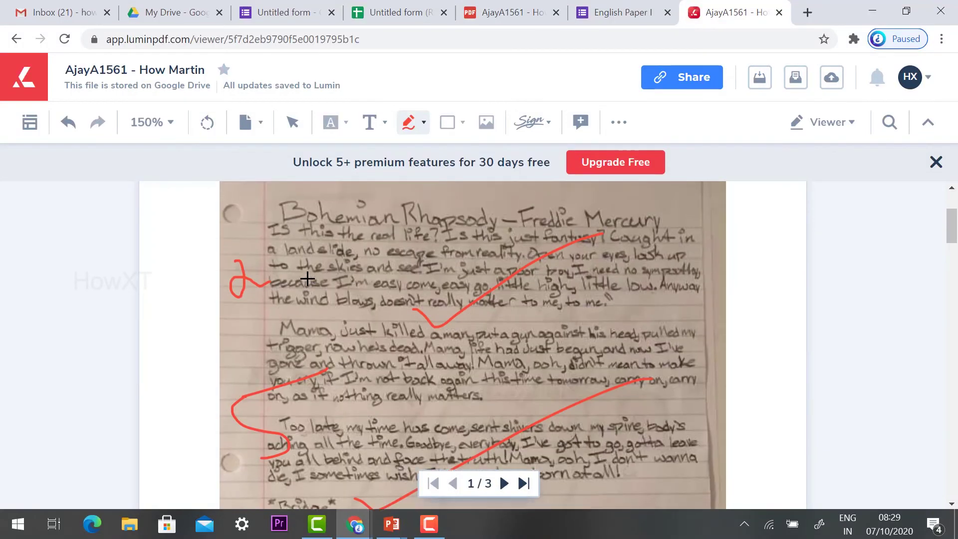
scroll(283, 389, down, 2)
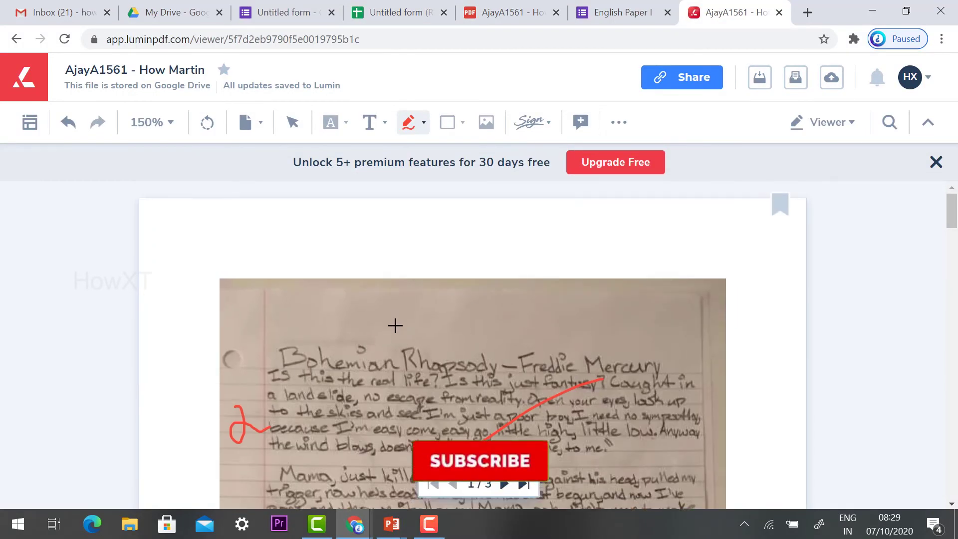
mouse_move(397, 301)
mouse_down()
mouse_move(403, 347)
mouse_move(444, 327)
mouse_move(421, 351)
mouse_move(481, 274)
mouse_up()
drag(381, 384, 656, 273)
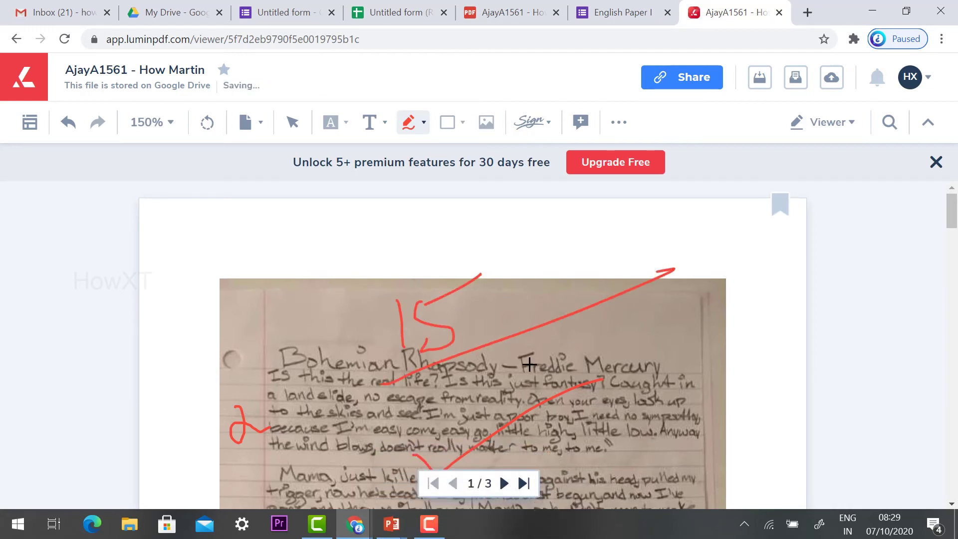
mouse_move(459, 369)
mouse_down()
mouse_move(506, 397)
mouse_move(478, 423)
mouse_up()
mouse_move(538, 361)
mouse_down()
mouse_move(530, 395)
mouse_move(529, 362)
mouse_move(522, 369)
mouse_up()
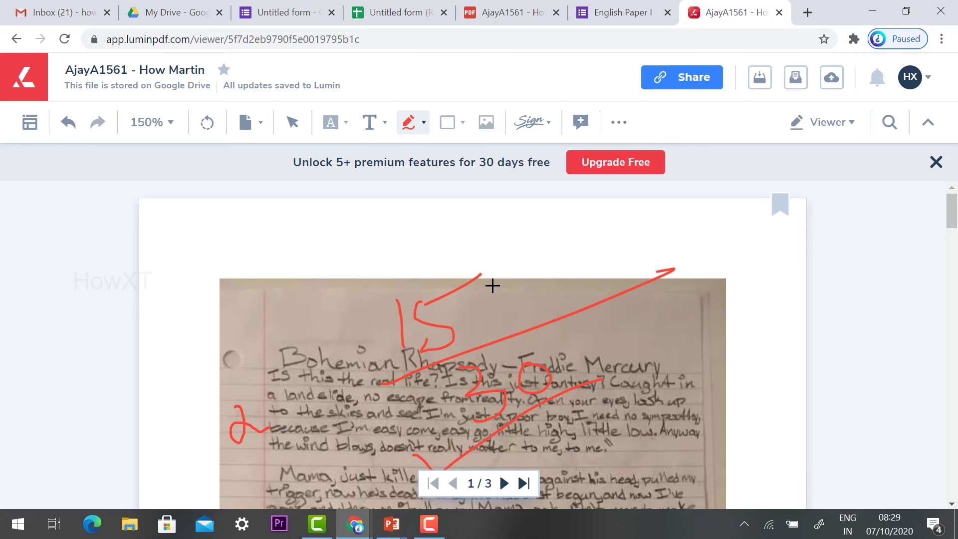
- Create a new signature by drawing the teacher's handwritten name with an underline stroke beneath its end
click(534, 129)
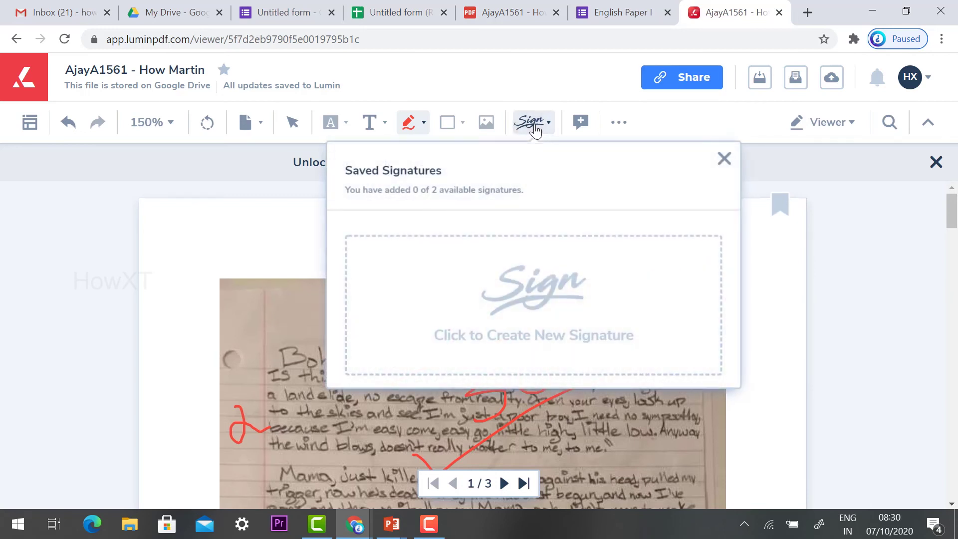
click(501, 292)
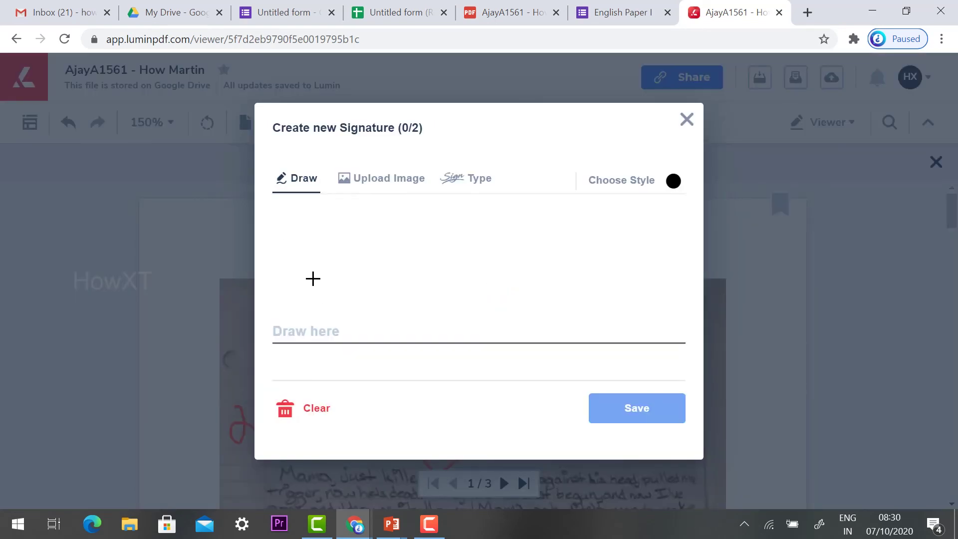
mouse_move(313, 263)
mouse_down()
mouse_move(316, 313)
mouse_move(301, 308)
mouse_move(332, 232)
mouse_up()
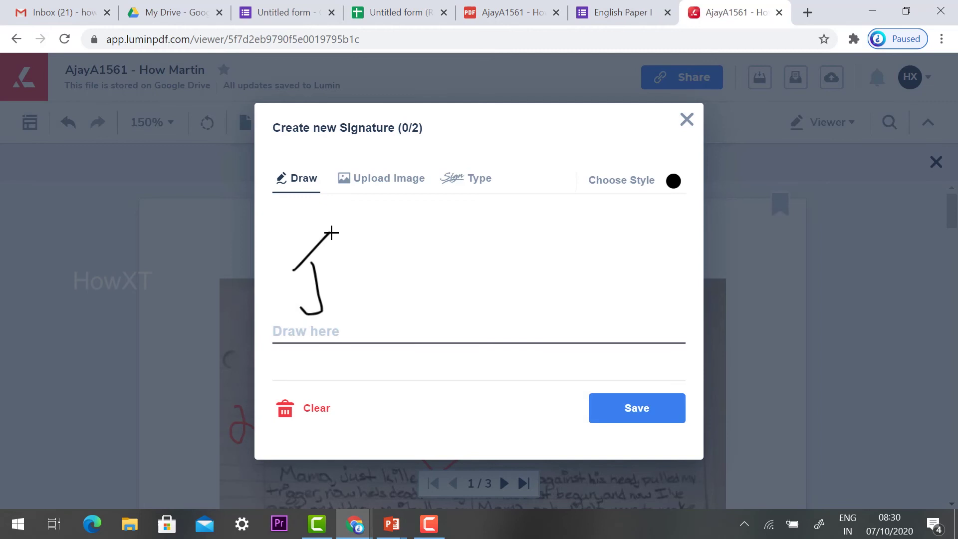
click(344, 274)
mouse_move(375, 323)
mouse_down()
mouse_move(442, 317)
mouse_move(539, 267)
mouse_move(553, 306)
mouse_up()
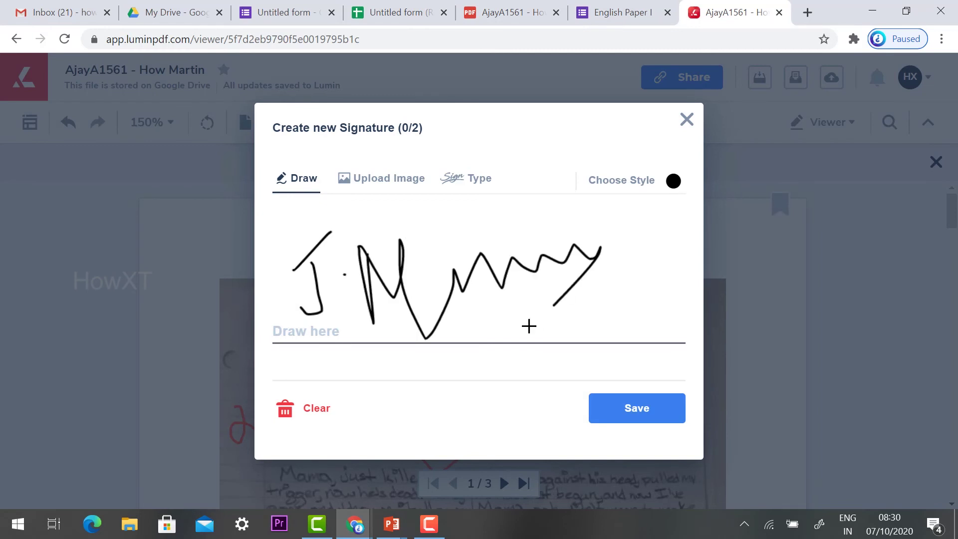
drag(508, 332, 548, 300)
- Change the drawn signature's color to red and save it
click(673, 182)
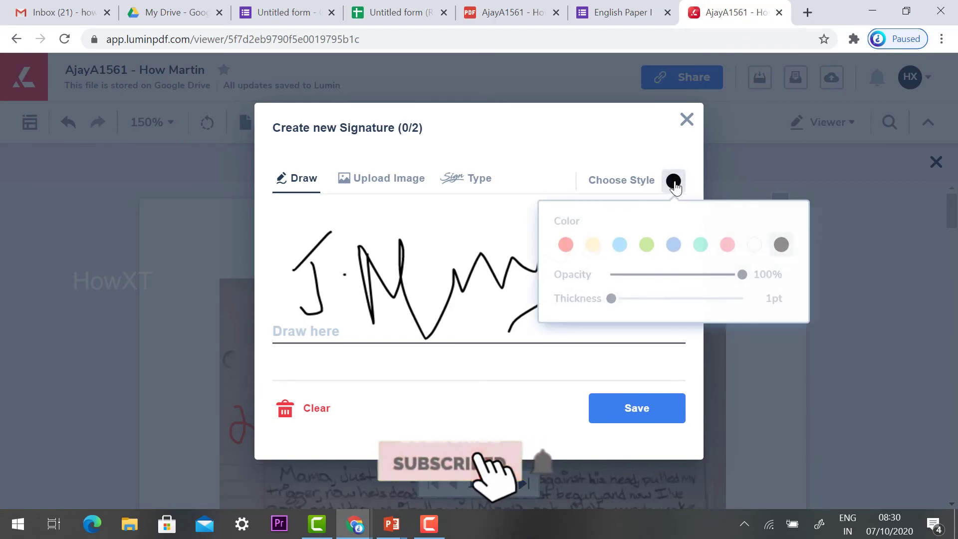
click(646, 246)
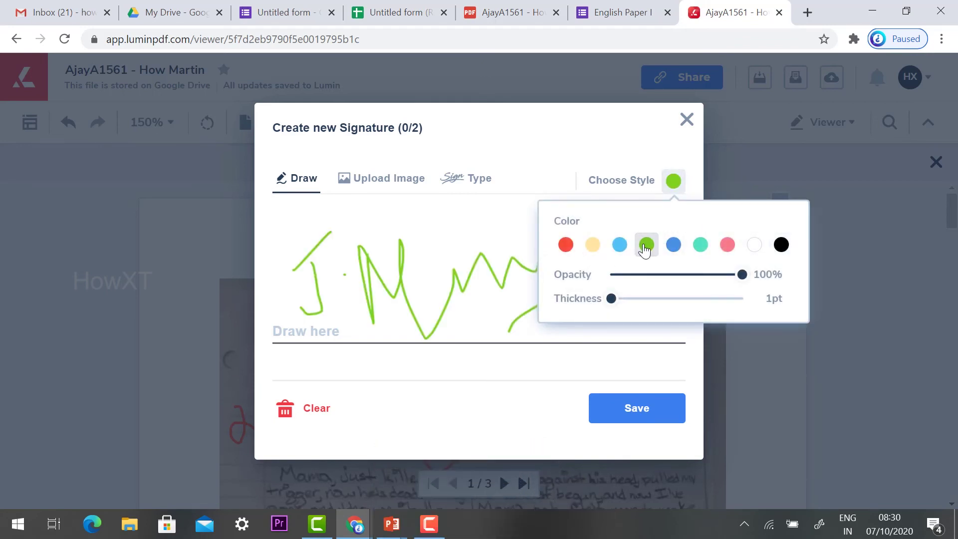
click(566, 245)
click(630, 416)
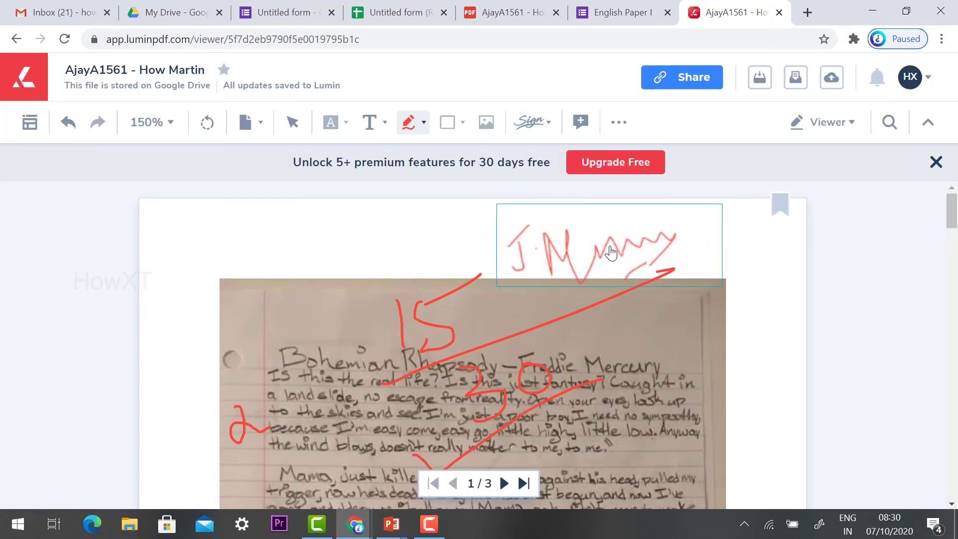
- Place the signature on page 1, shrink it and move it beside the total mark, above the essay title's end
click(611, 248)
drag(722, 205, 646, 232)
mouse_move(593, 250)
mouse_down()
mouse_move(749, 252)
mouse_move(710, 229)
mouse_move(669, 331)
mouse_up()
scroll(684, 213, down, 1)
scroll(666, 306, up, 1)
click(754, 255)
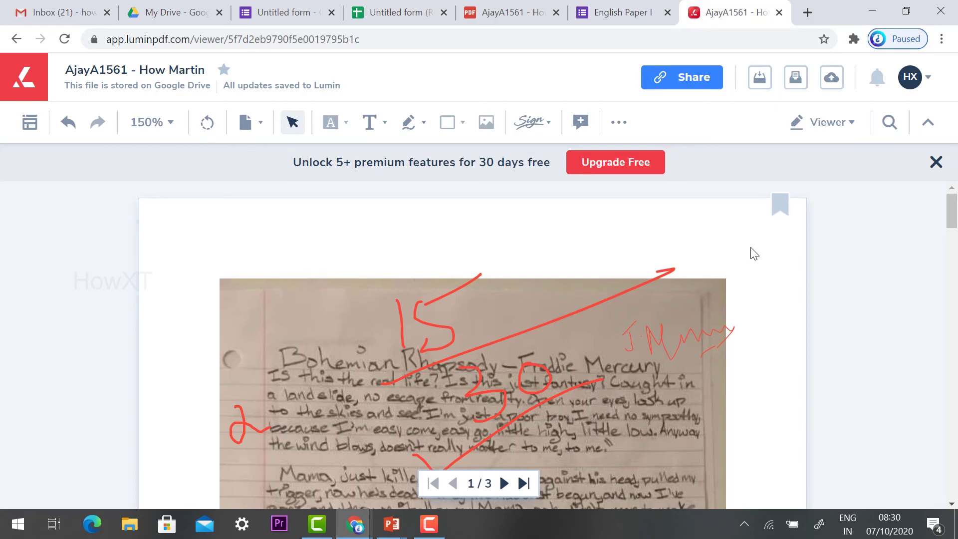
- Download the marked and signed PDF and open the downloaded copy
scroll(627, 241, down, 3)
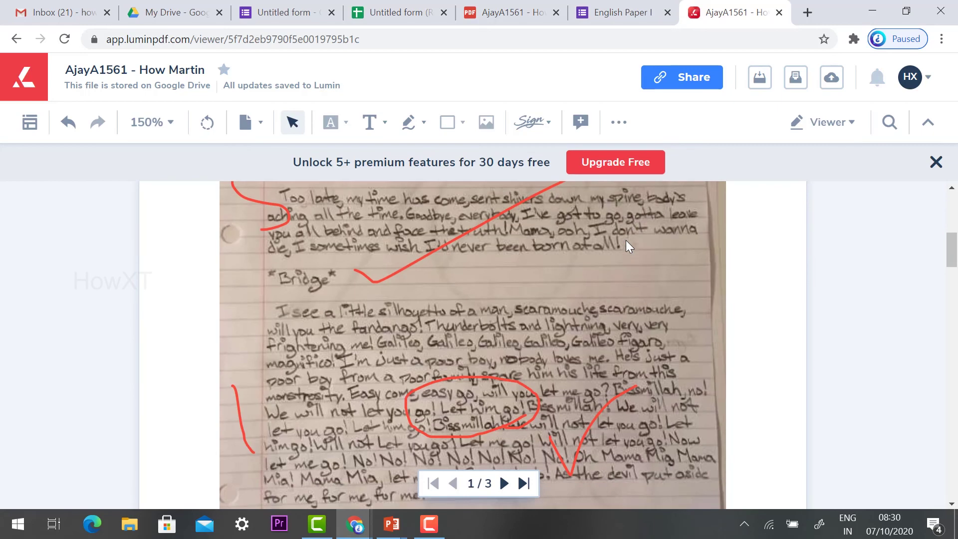
scroll(627, 242, up, 3)
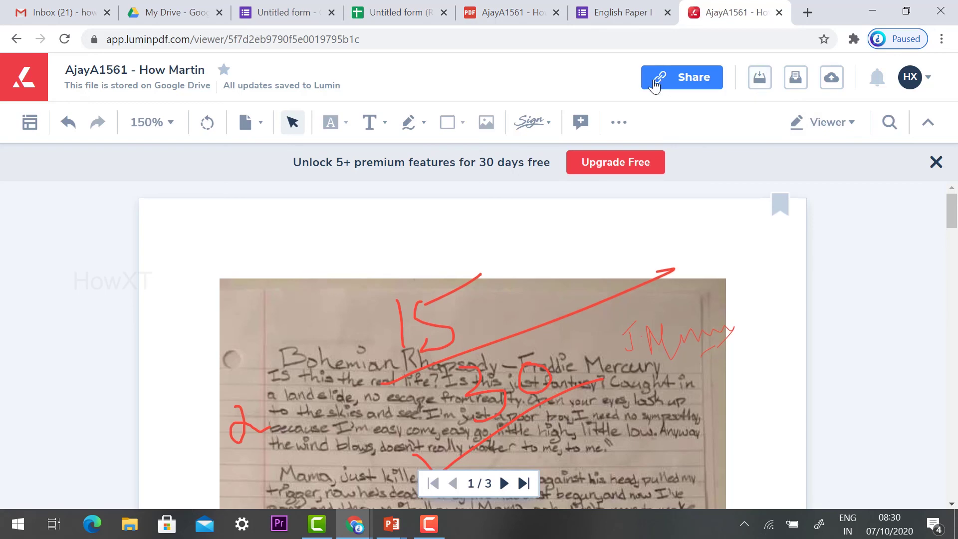
click(762, 80)
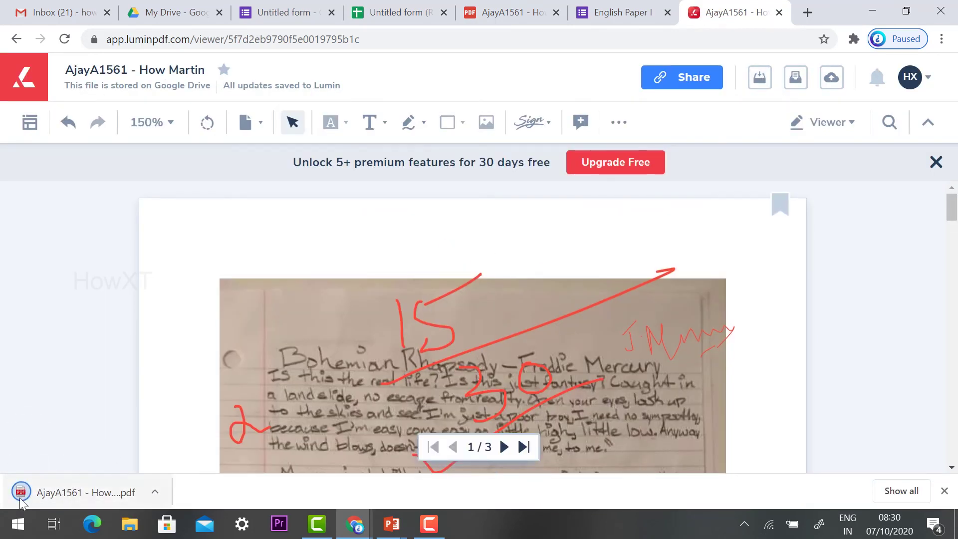
click(54, 494)
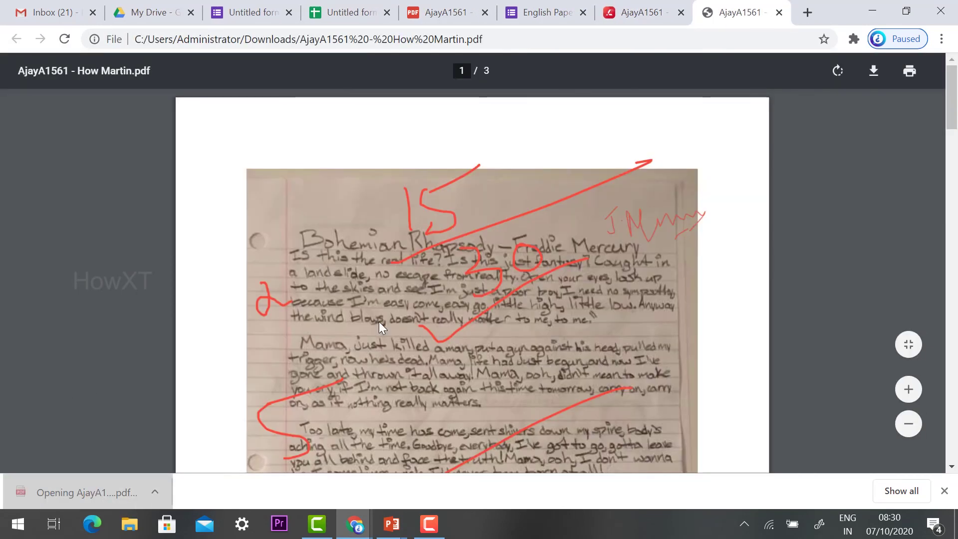
- Check the pen marks, total and signature across the pages of the downloaded PDF, and close it
scroll(520, 265, down, 20)
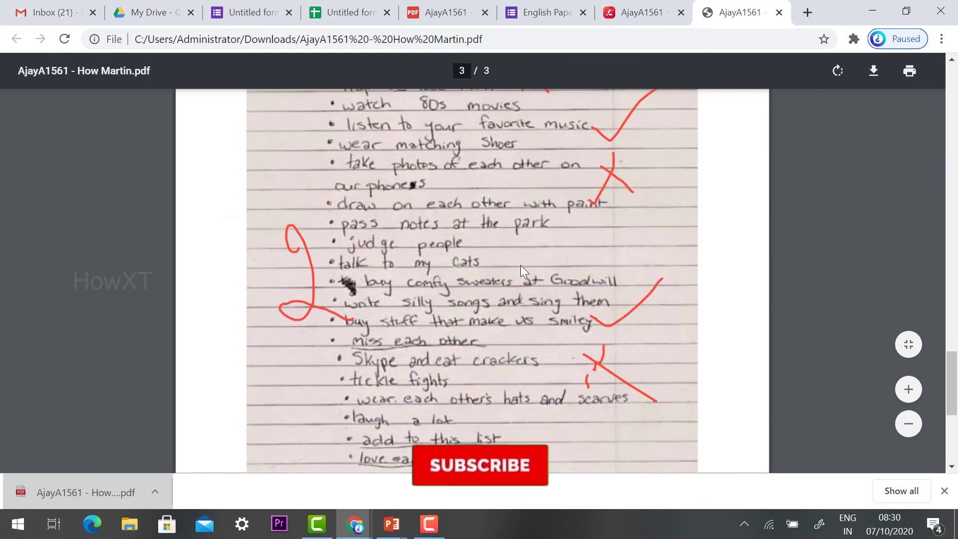
scroll(520, 265, down, 5)
scroll(520, 265, up, 20)
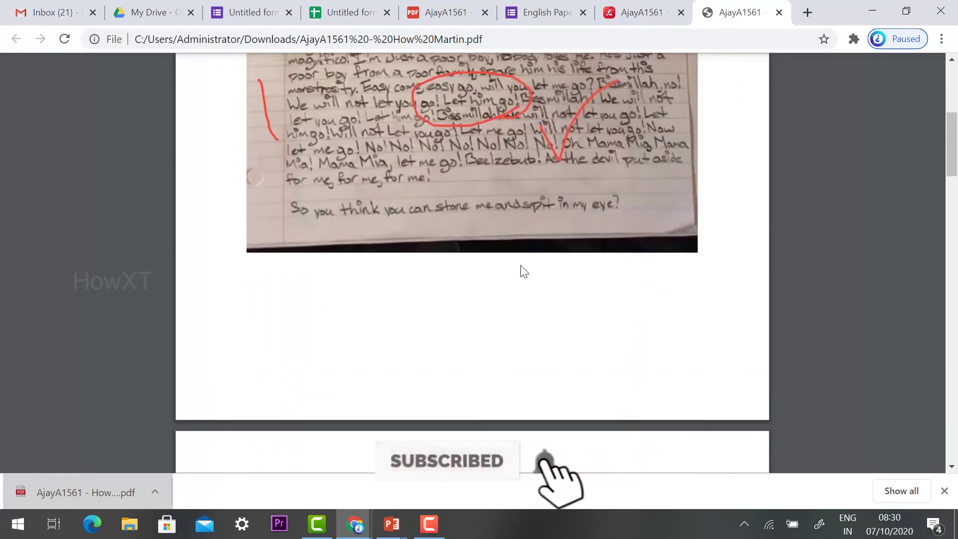
scroll(519, 270, up, 10)
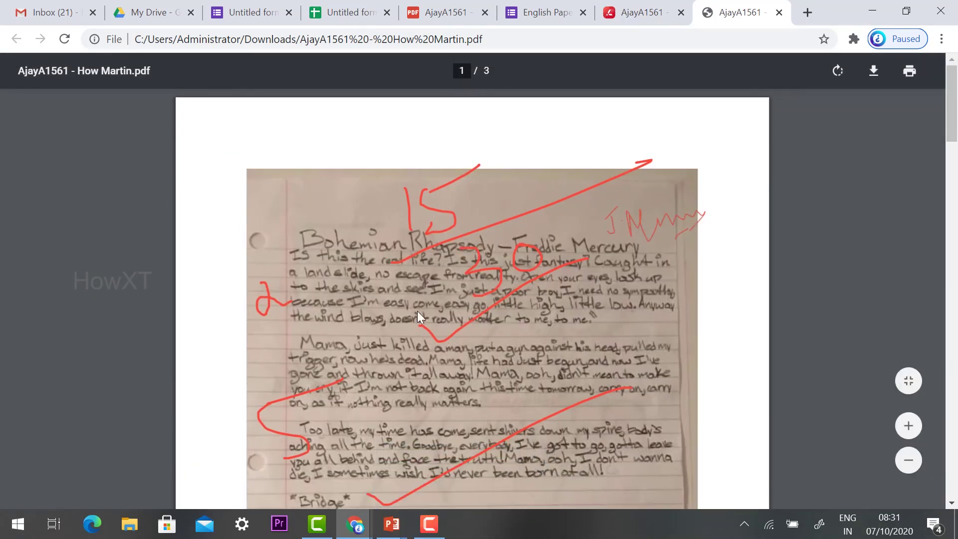
scroll(571, 329, down, 15)
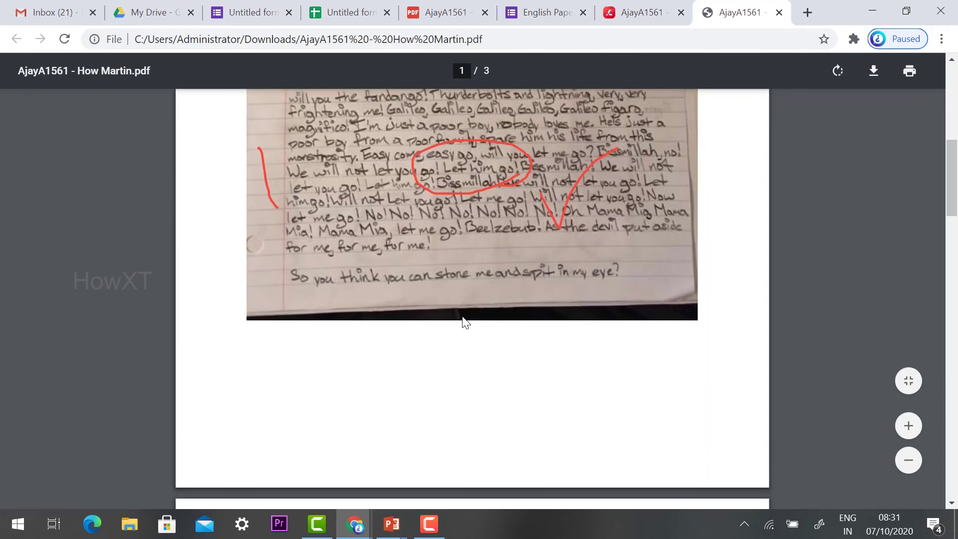
scroll(464, 322, down, 8)
click(782, 11)
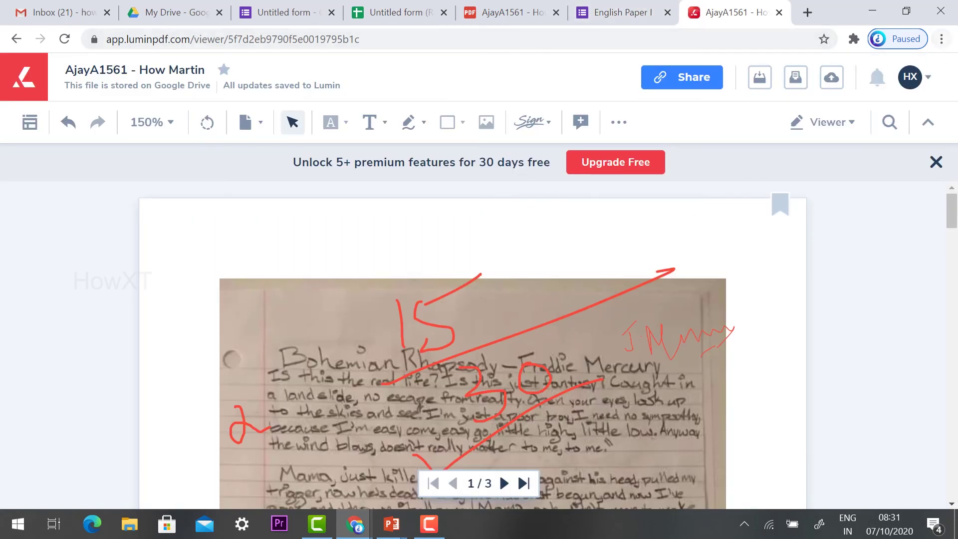
- Locate the downloaded PDF in its folder from the browser's download list, and minimize the folder window
click(941, 39)
click(842, 139)
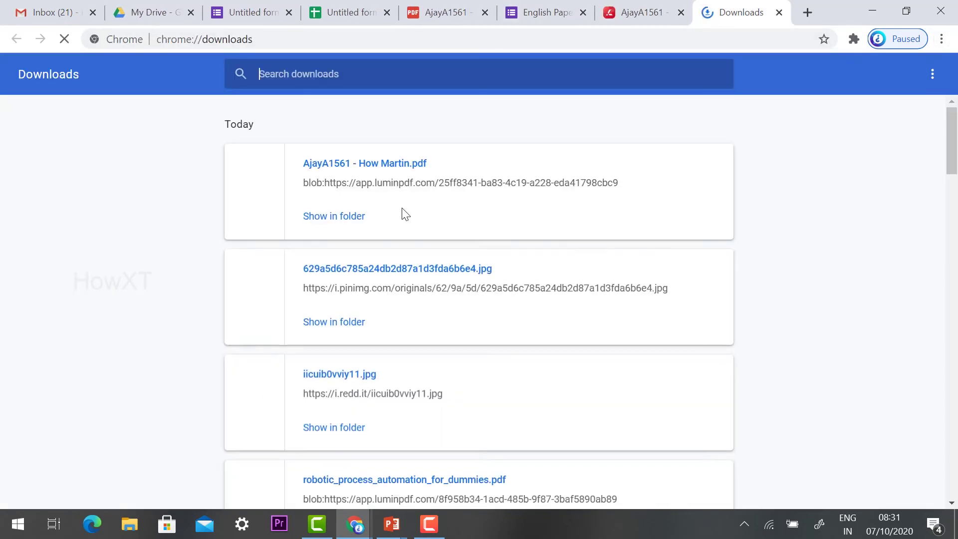
click(333, 215)
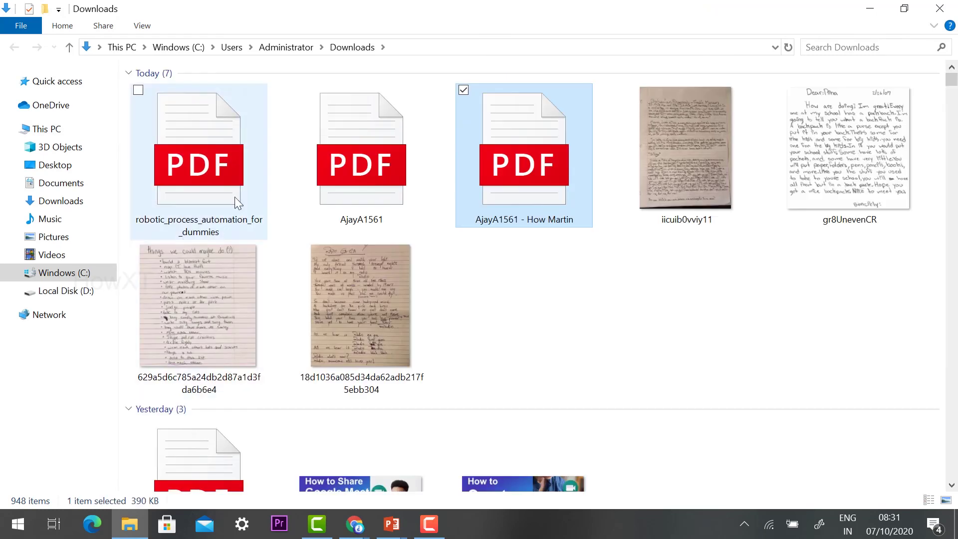
click(870, 9)
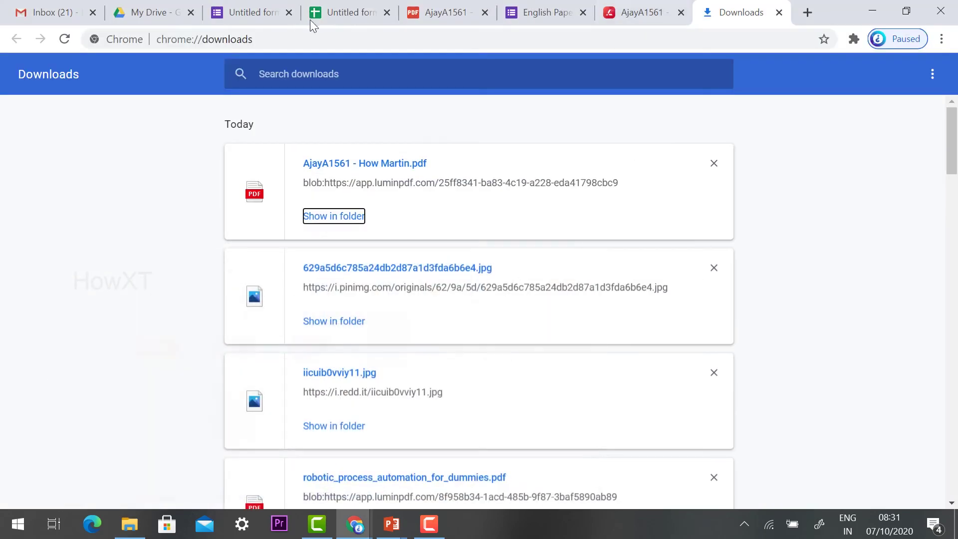
- Switch to Gmail and start a new message addressed to the student's suggested e-mail address
click(55, 12)
click(61, 129)
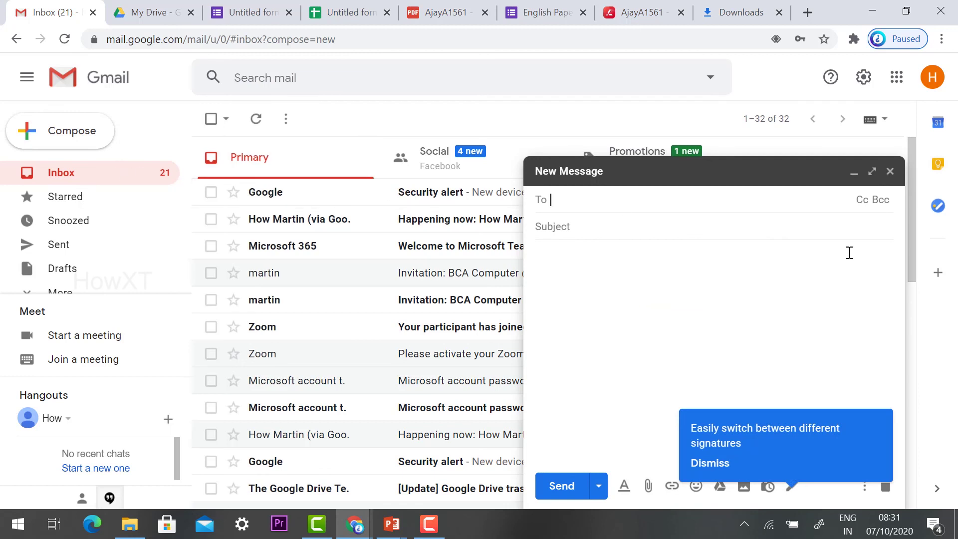
text(jo)
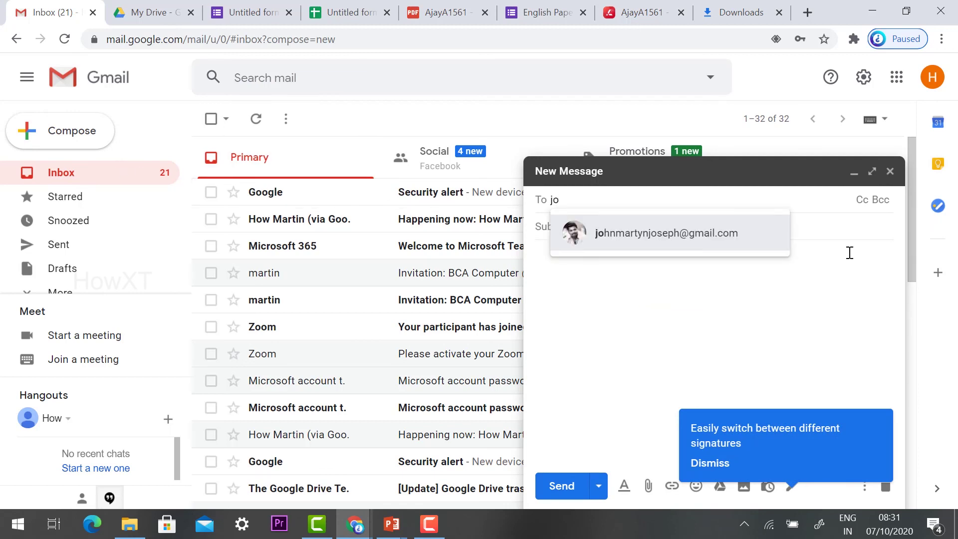
key(Return)
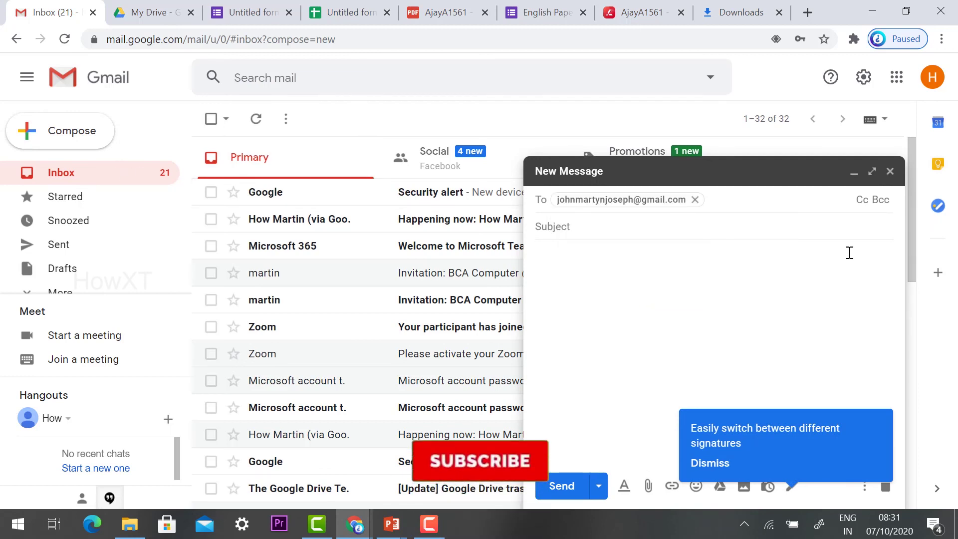
- Attach the marked PDF from the Downloads folder to the message
click(648, 486)
click(203, 170)
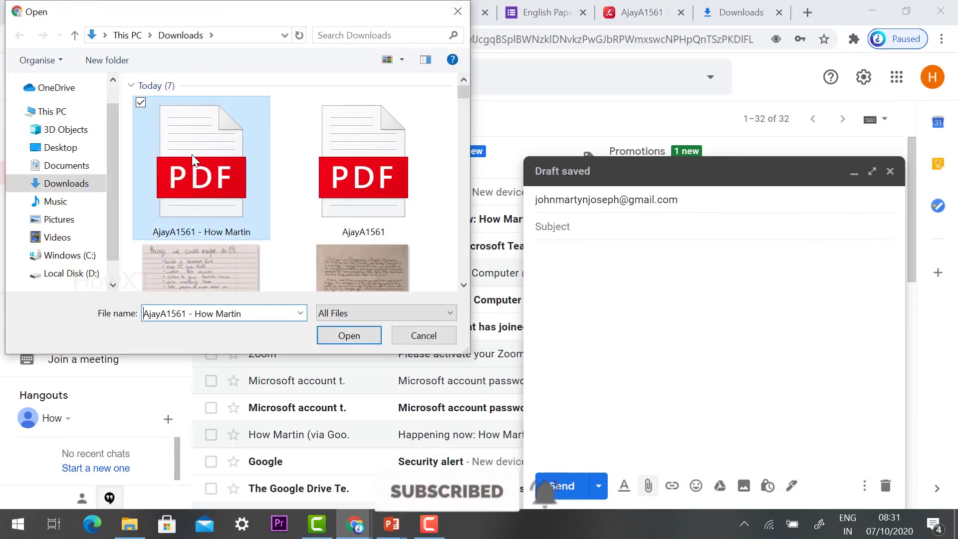
click(356, 338)
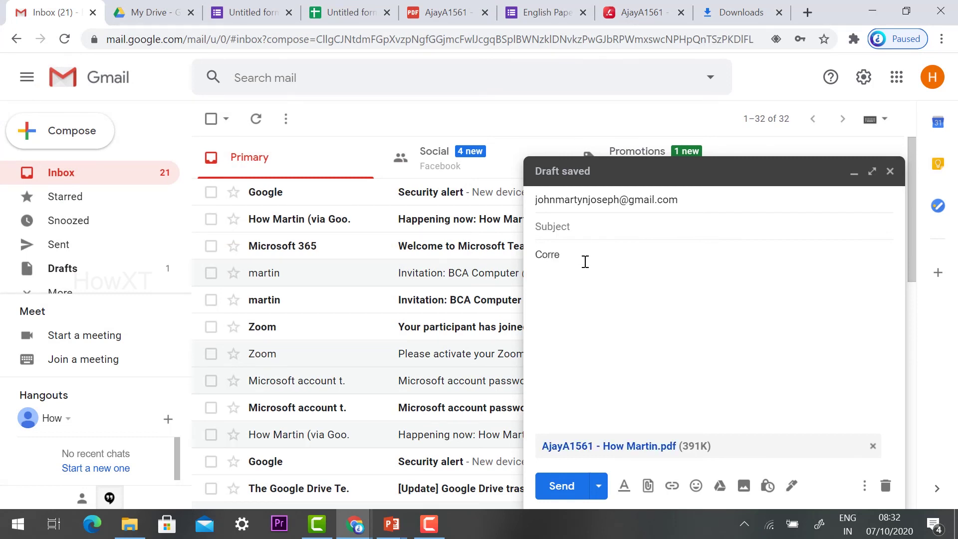
- Write "Corrected Paper" as the message body and send the e-mail without a subject
text(d Paper)
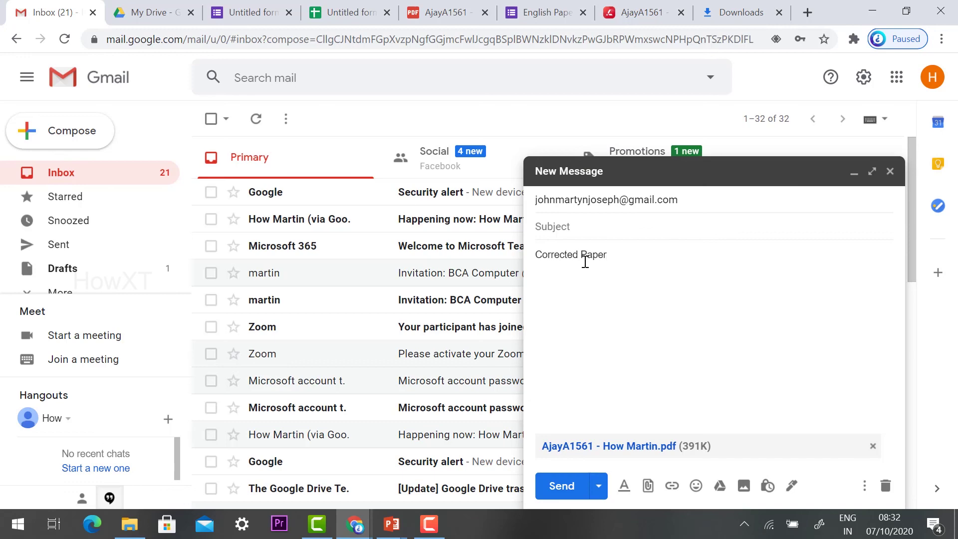
click(562, 485)
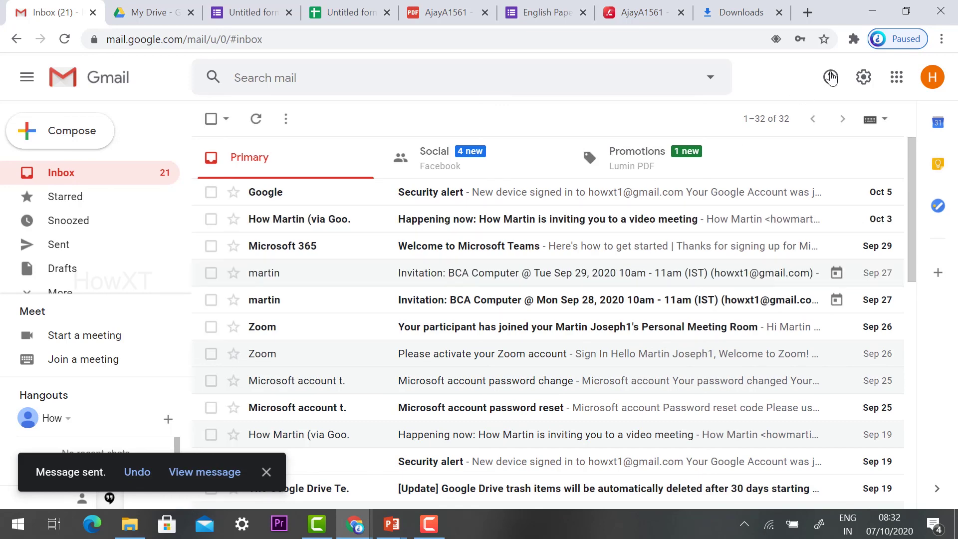
- Switch back to Lumin PDF, view the sharing options for the marked essay and close them
click(642, 12)
scroll(501, 322, down, 5)
scroll(501, 322, down, 3)
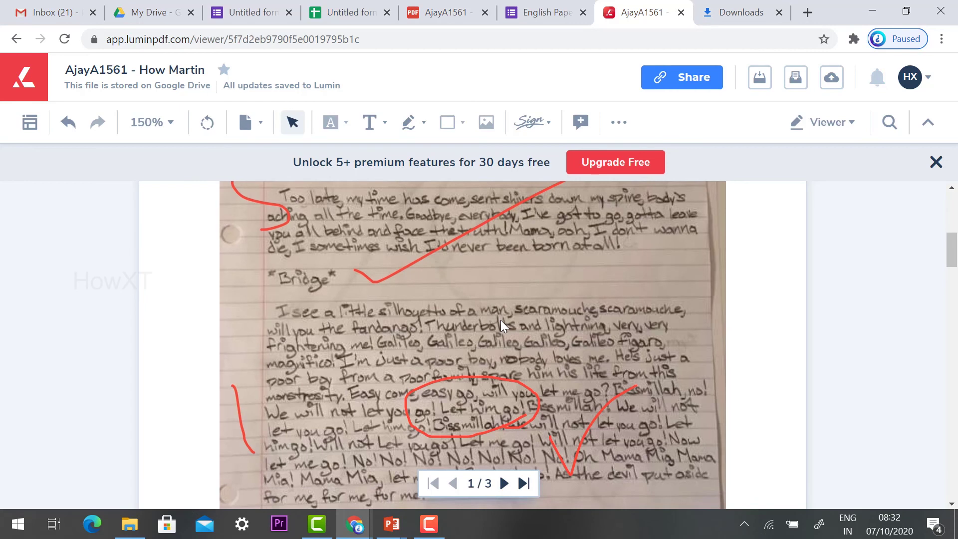
click(704, 77)
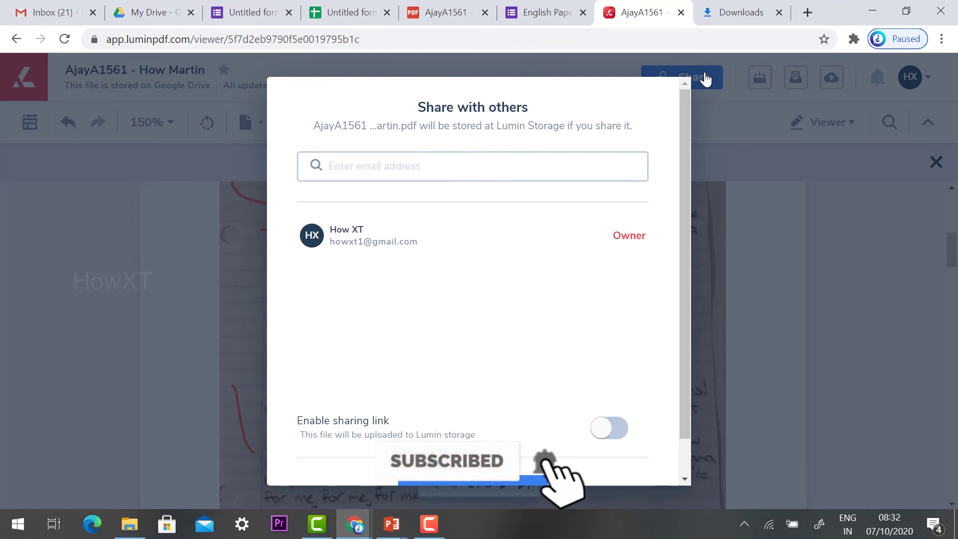
click(801, 276)
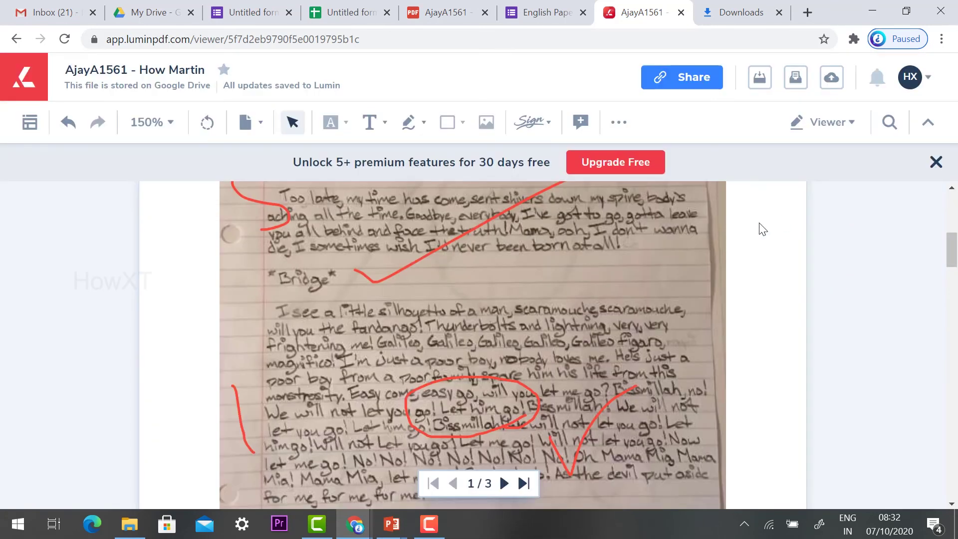